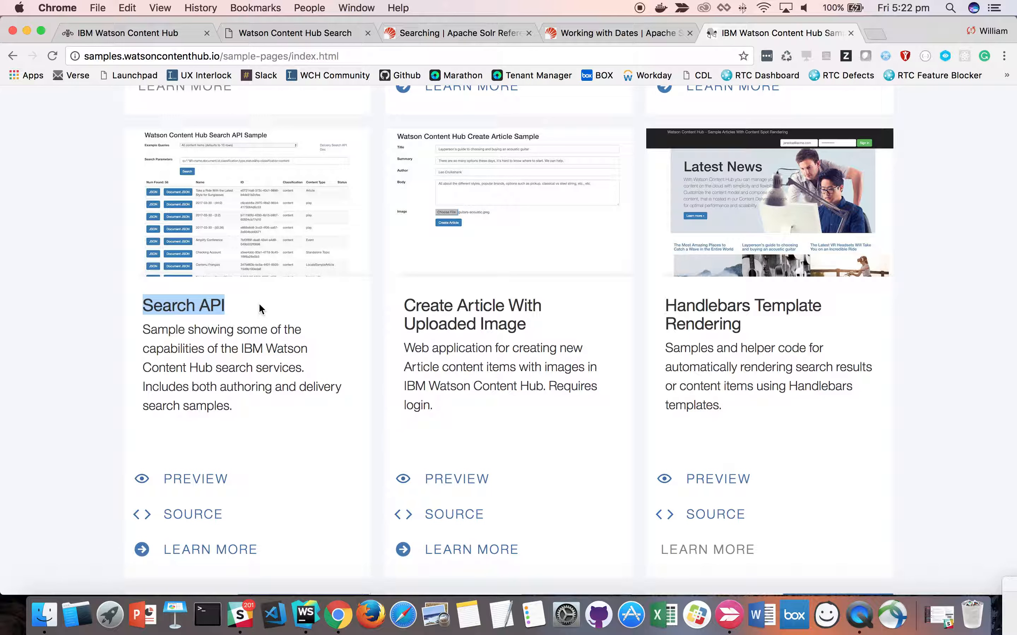
- Open the authoring search sample from the Search API sample's preview and highlight the tenant ID in its address
click(284, 494)
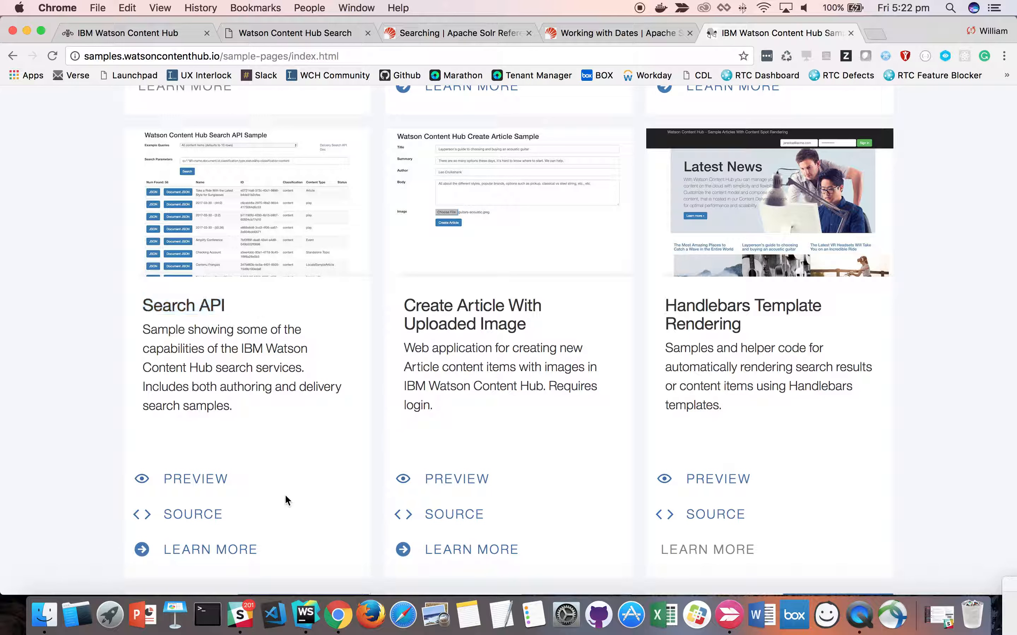
click(203, 484)
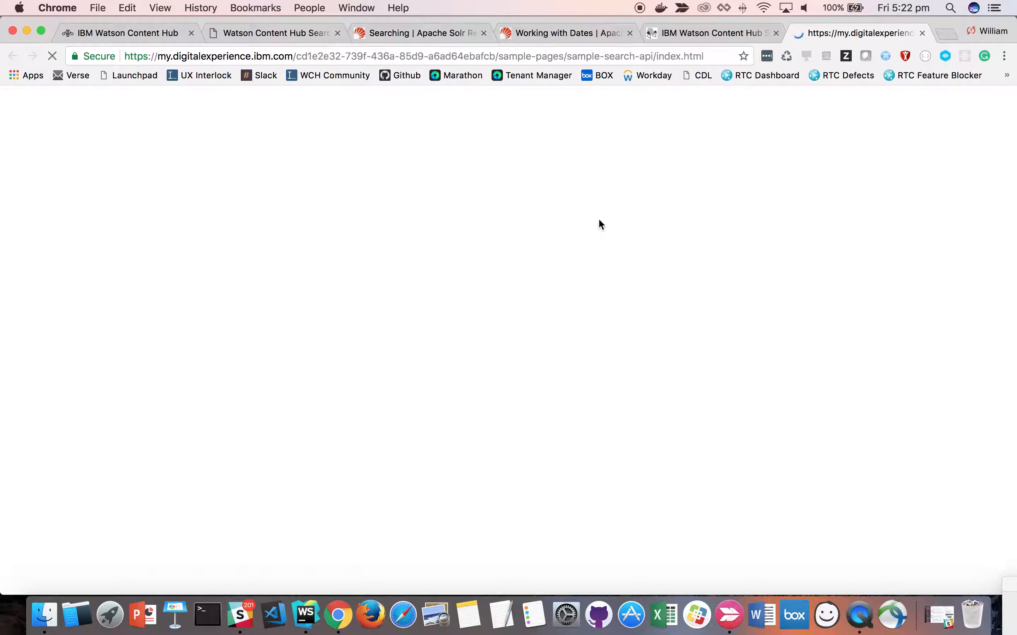
click(189, 155)
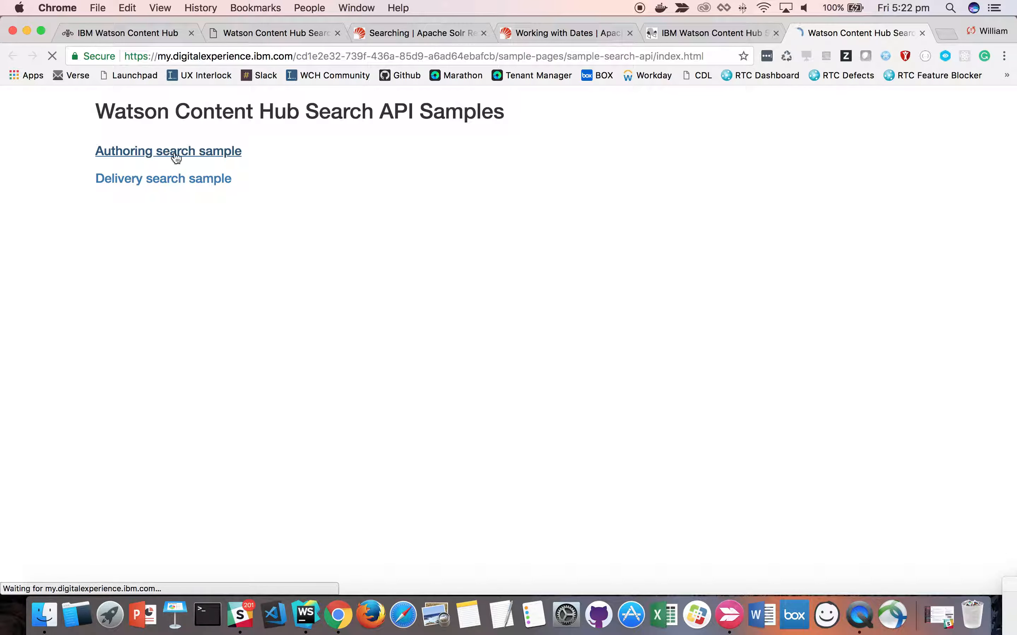
click(333, 59)
drag(296, 56, 496, 59)
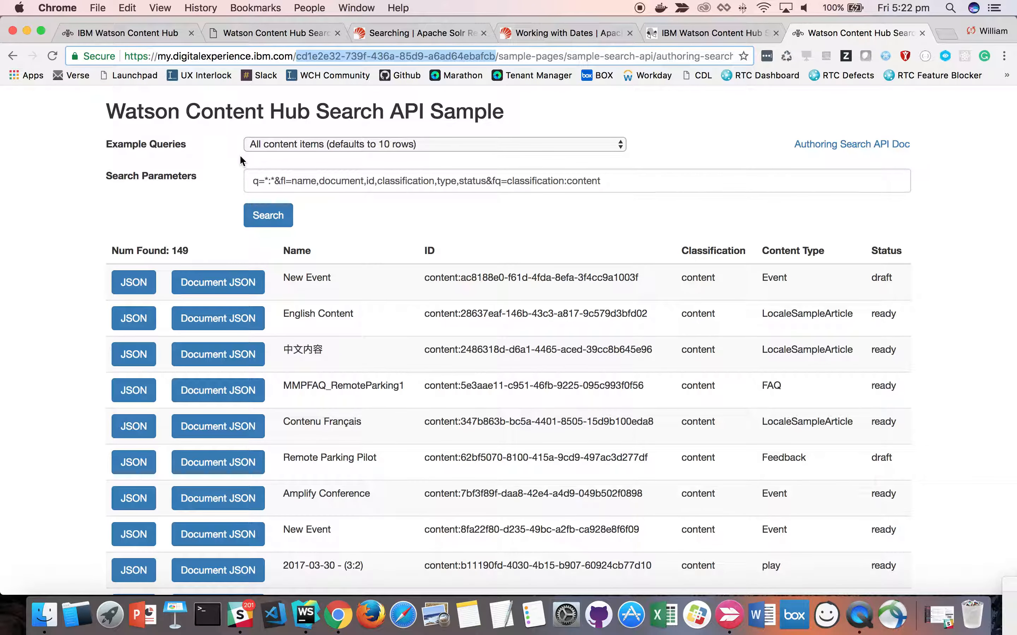
- Review the authoring search sample's list of example queries, its search parameters and the table of results
click(265, 144)
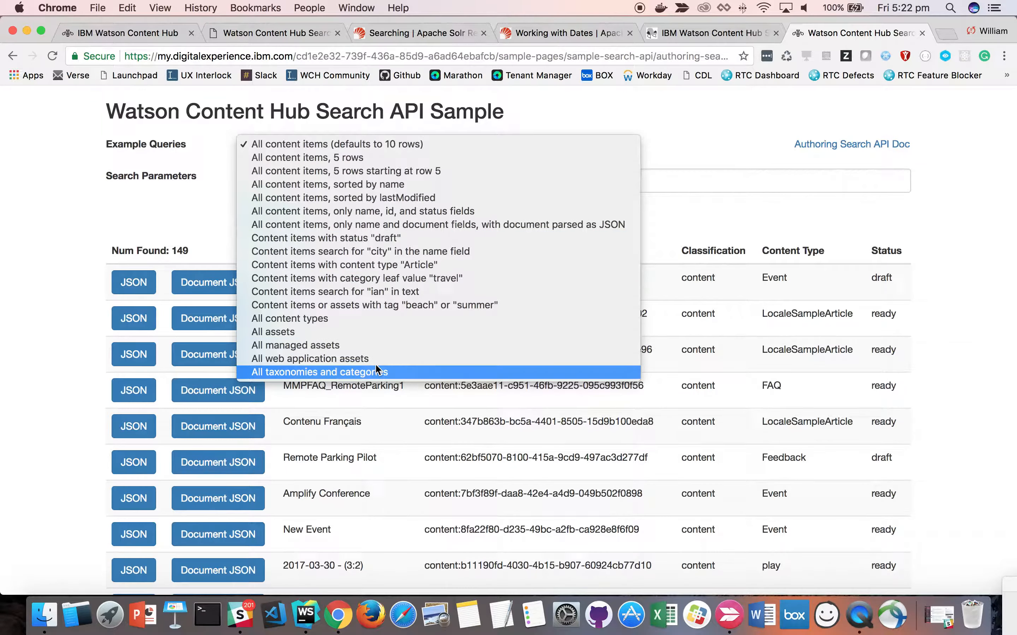
click(772, 130)
drag(248, 181, 936, 205)
click(708, 223)
scroll(689, 250, down, 2)
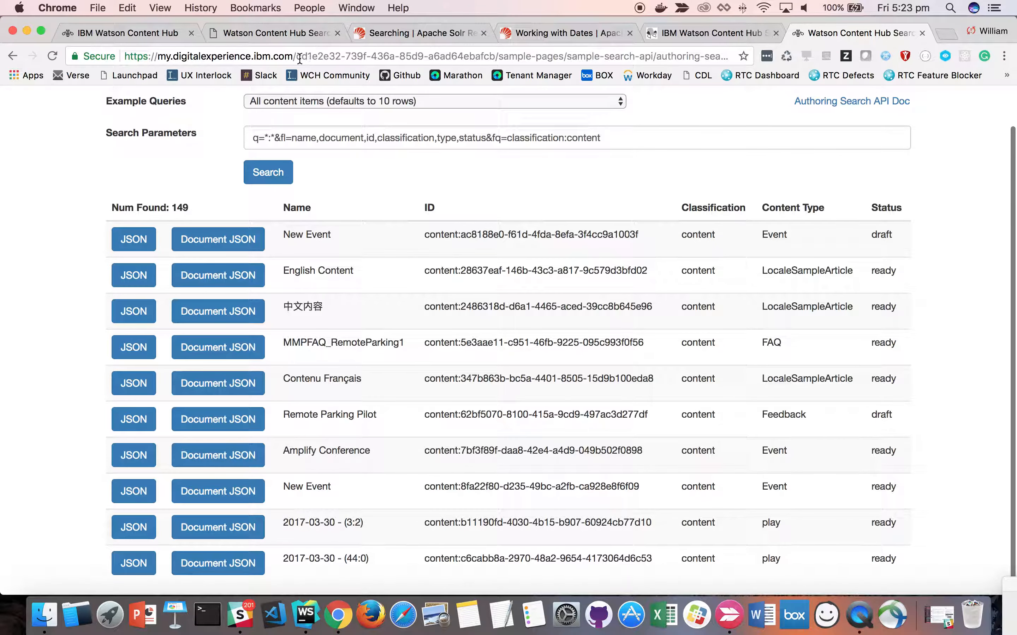
- Open the Search API sample's source repository on GitHub from the samples page and look over its files
click(655, 34)
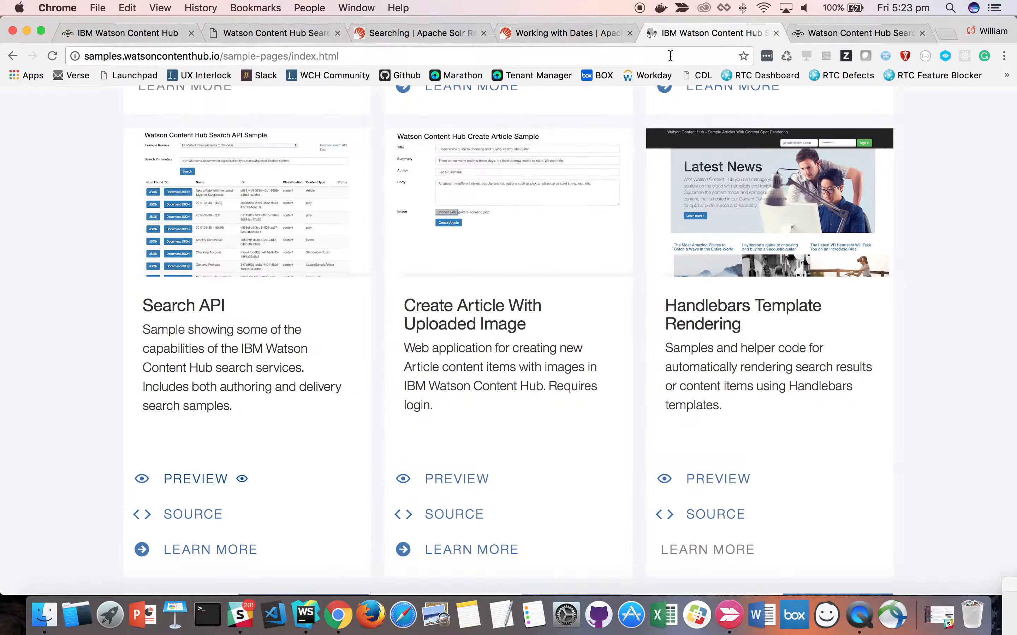
click(206, 516)
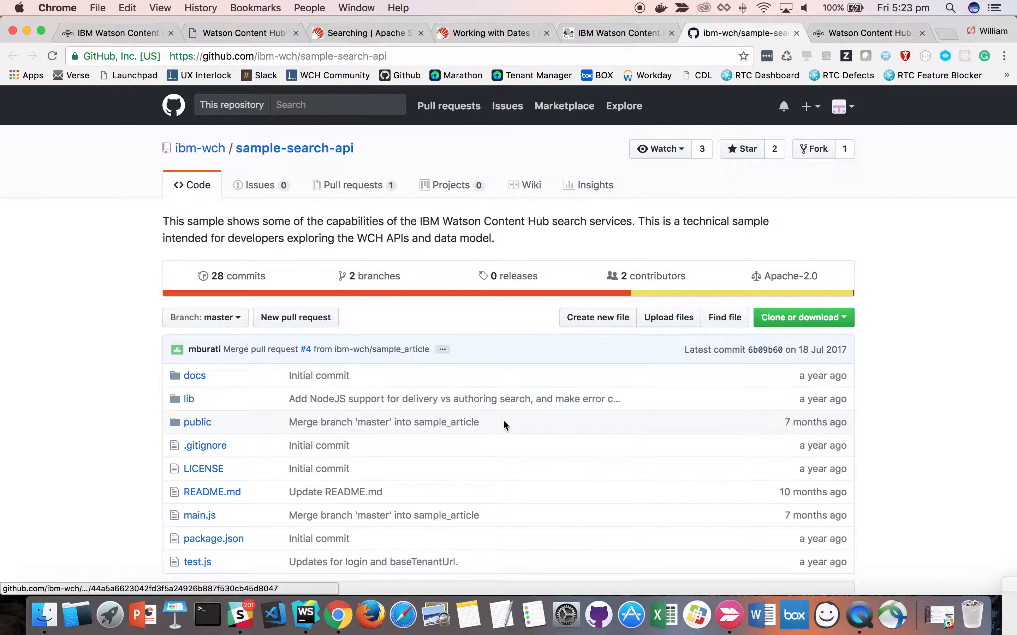
scroll(505, 425, down, 2)
scroll(605, 467, down, 3)
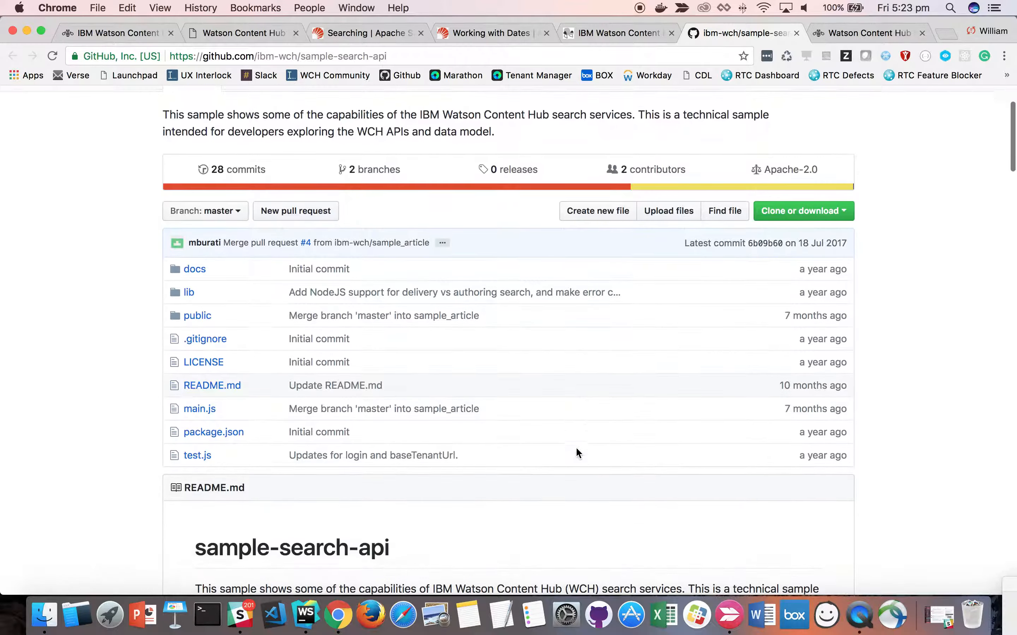
scroll(575, 447, down, 1)
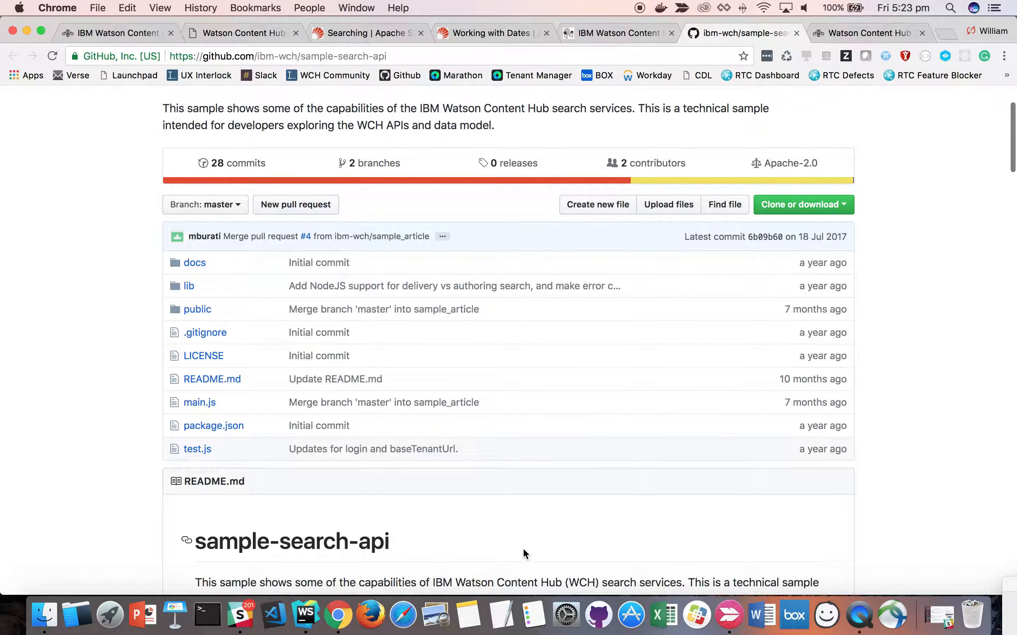
- Revisit the samples page and the GitHub repository, and check the local sample-search-api project in WebStorm before returning to Chrome
click(612, 37)
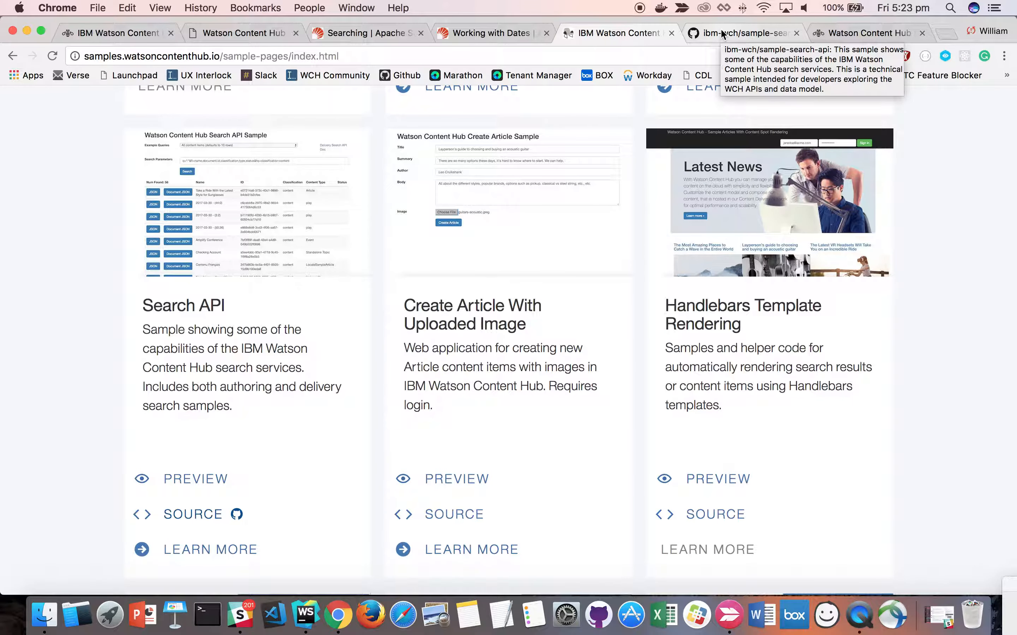
click(731, 32)
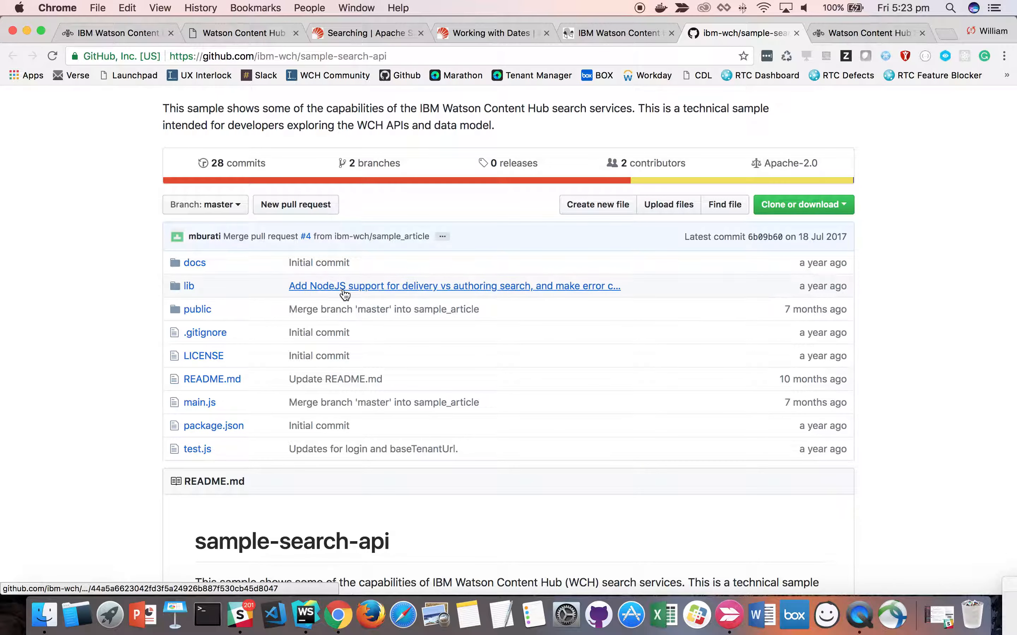
click(307, 616)
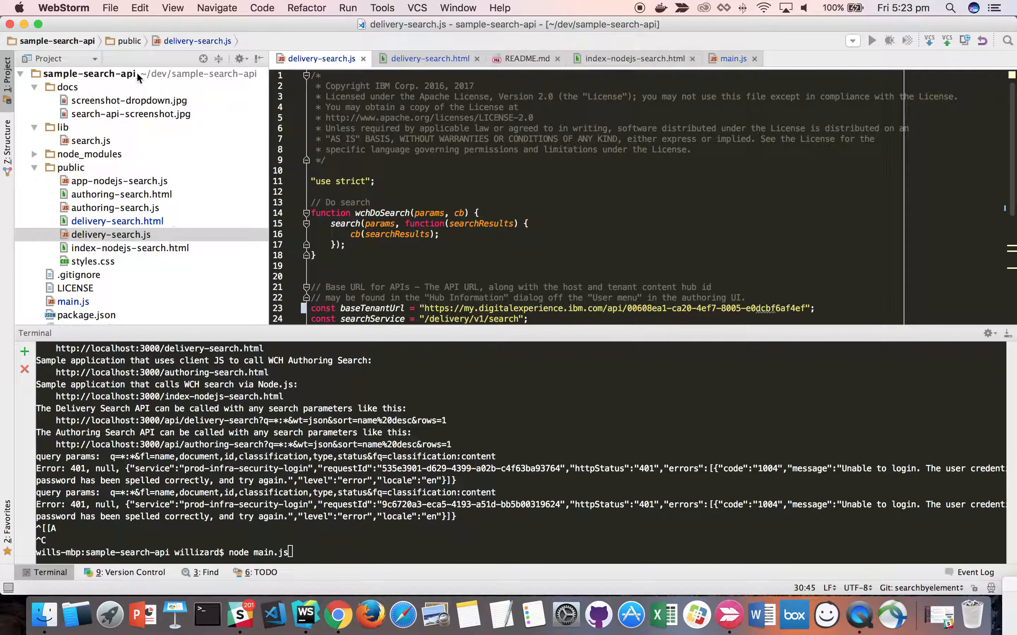
click(341, 618)
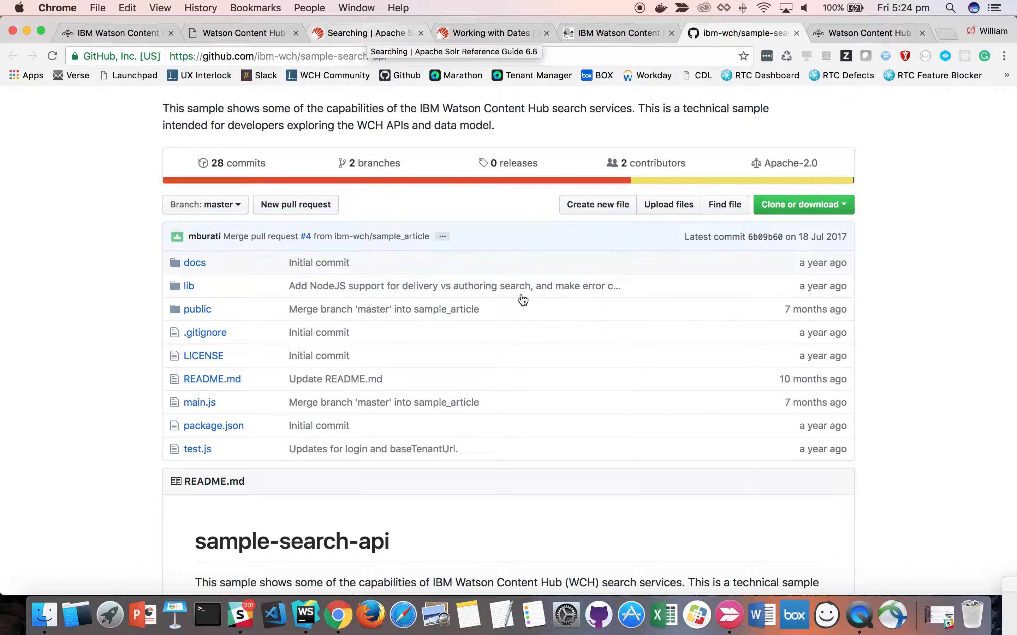
- Examine the Searching page of the Apache Solr Reference Guide 6.6 for its topics on query syntax, parsers and faceting
click(368, 30)
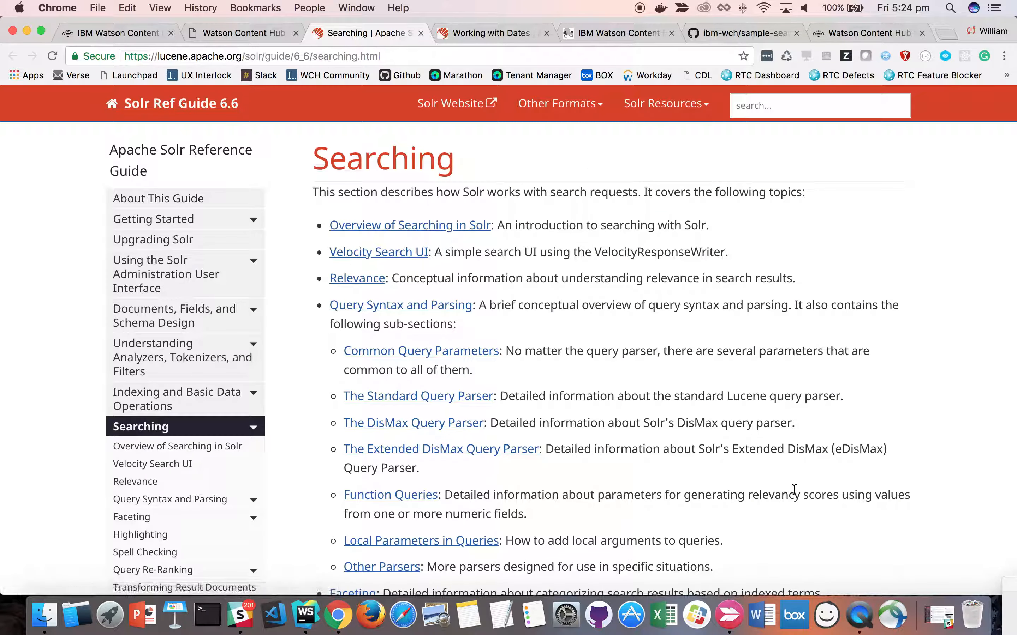
scroll(791, 489, down, 1)
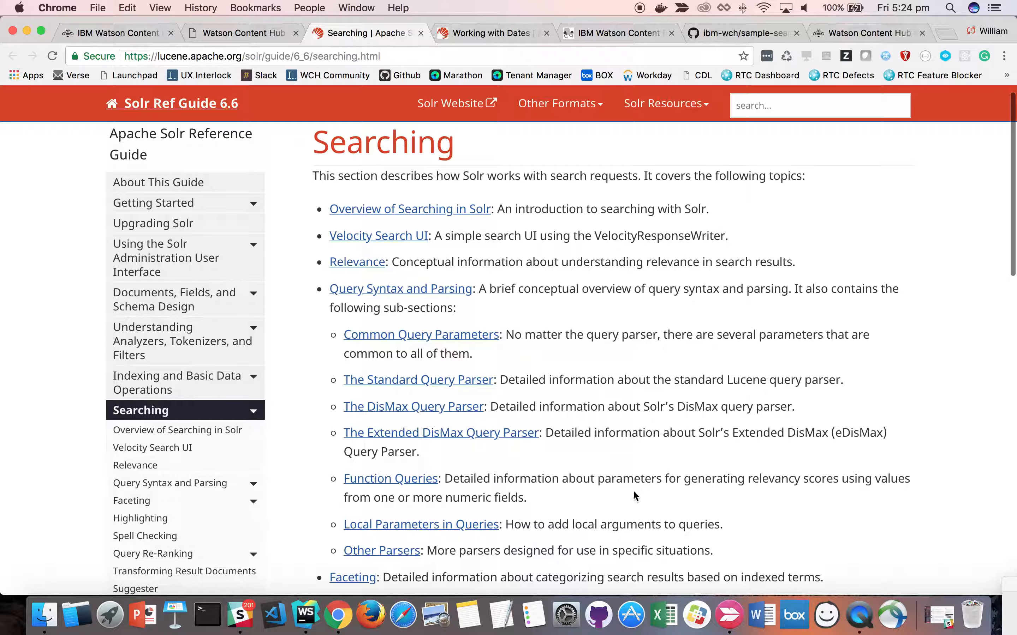
scroll(634, 491, down, 4)
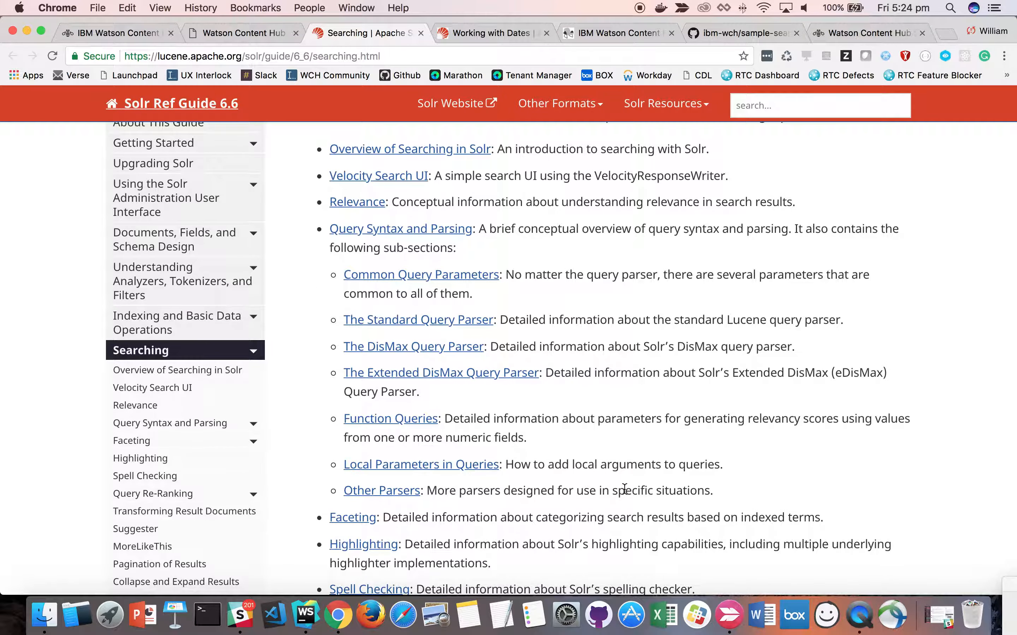
scroll(624, 491, down, 2)
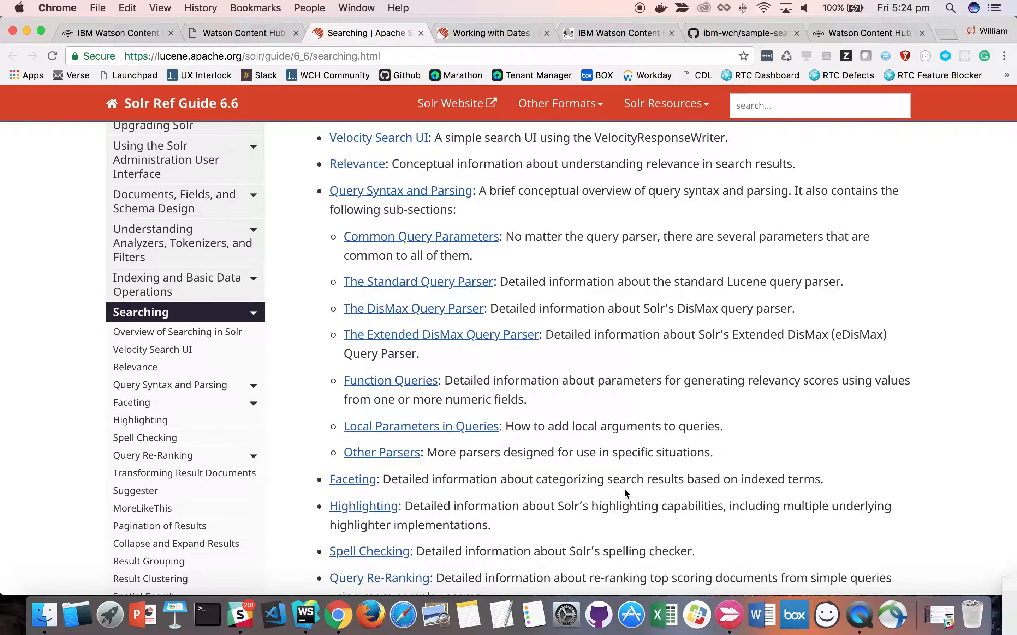
scroll(635, 483, down, 1)
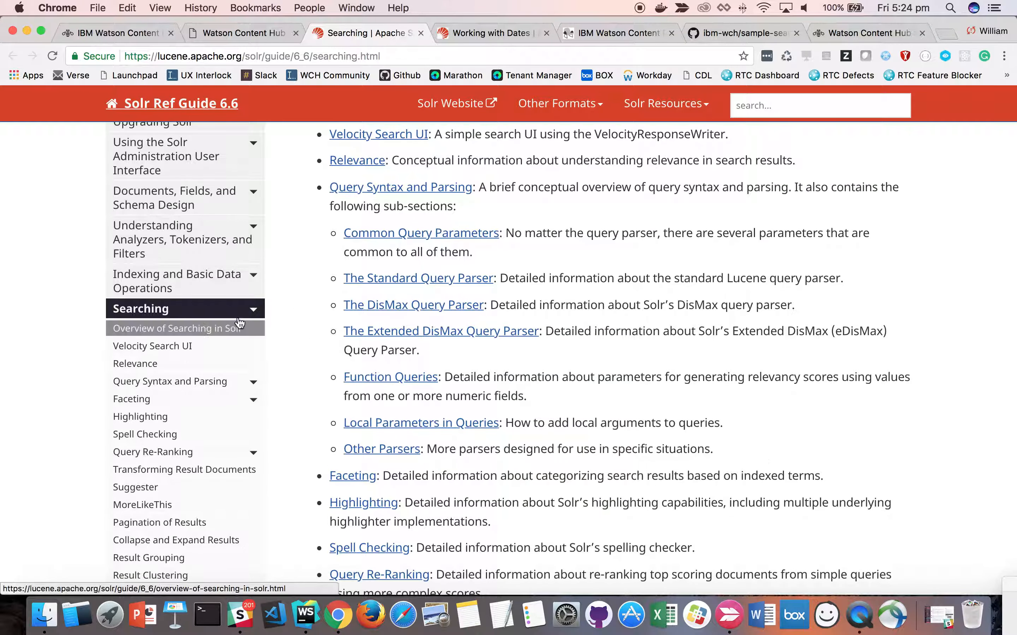
scroll(252, 324, up, 3)
scroll(221, 420, down, 3)
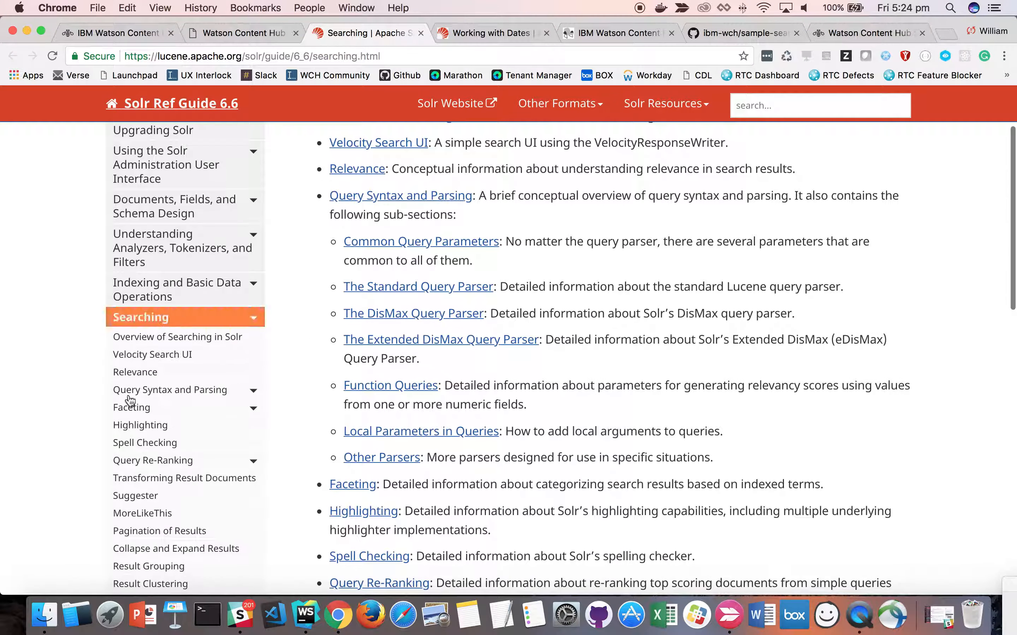
scroll(282, 399, up, 3)
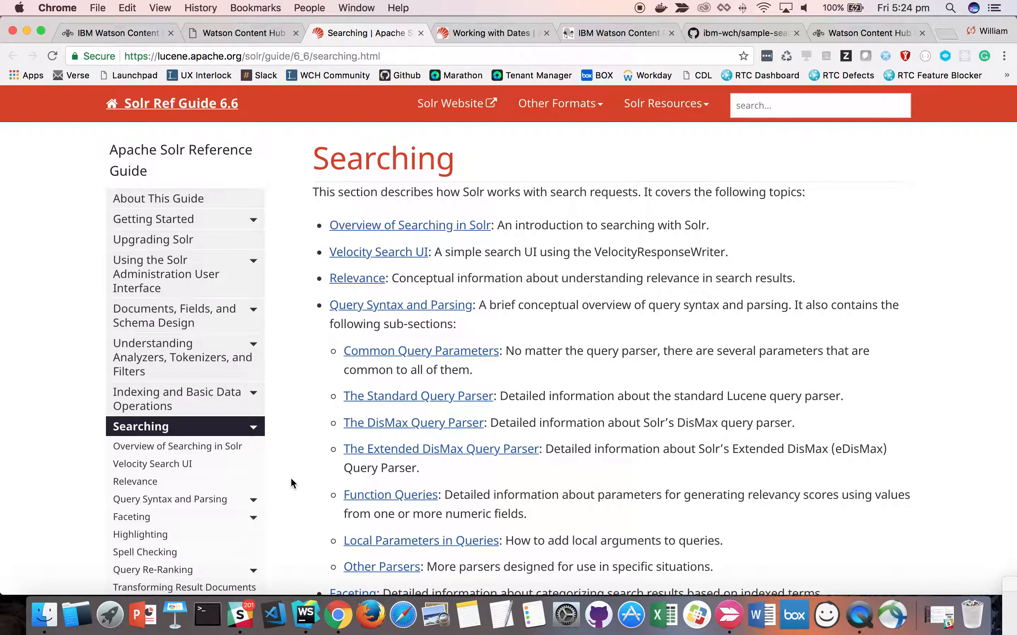
scroll(291, 479, down, 3)
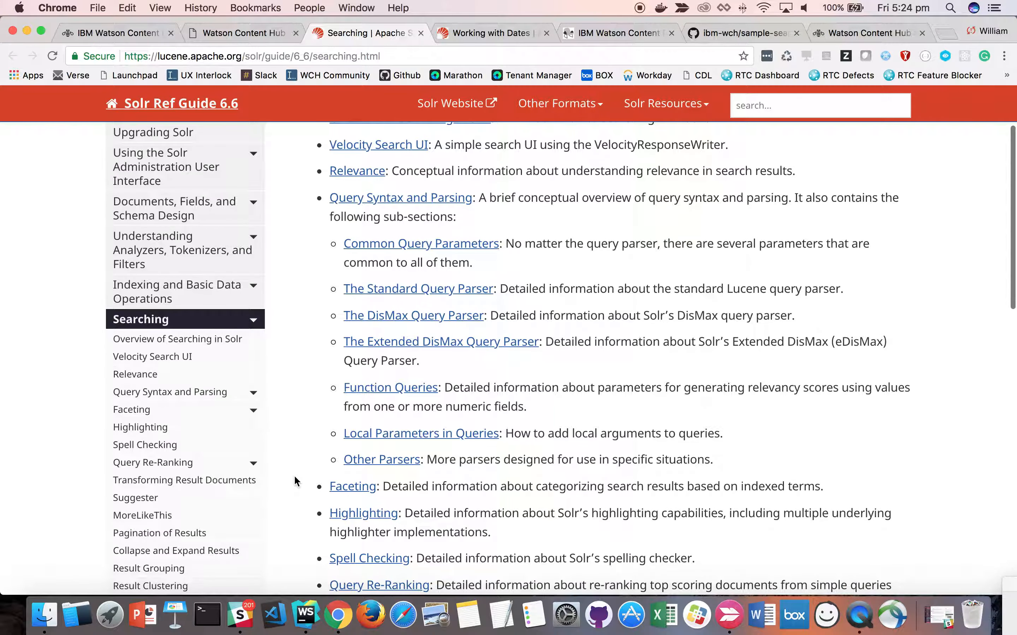
scroll(294, 480, up, 3)
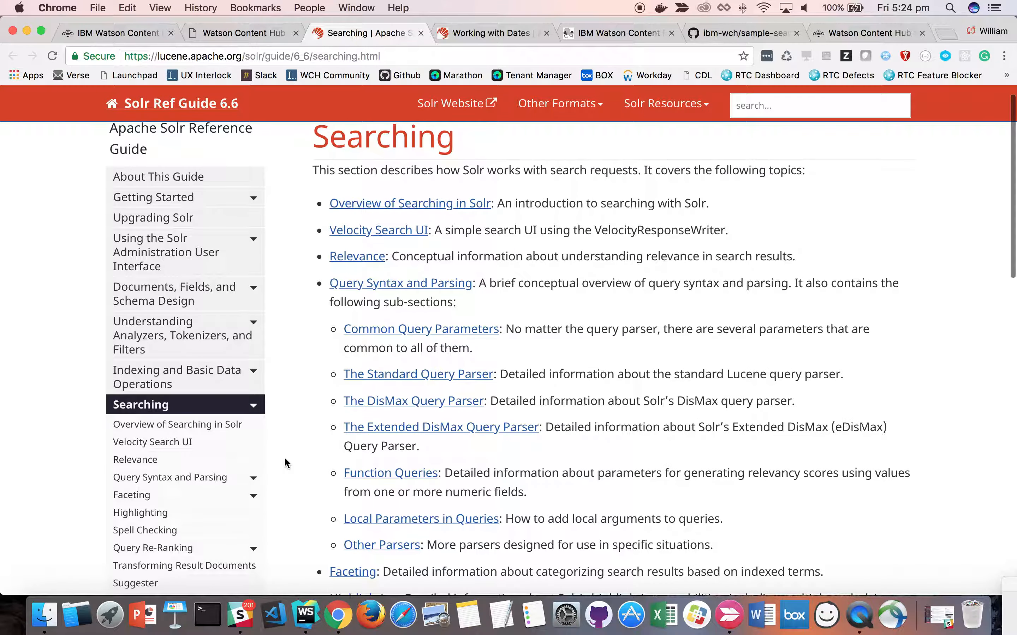
- Review the Solr guide's Working with Dates page for date formatting and query escaping
click(486, 34)
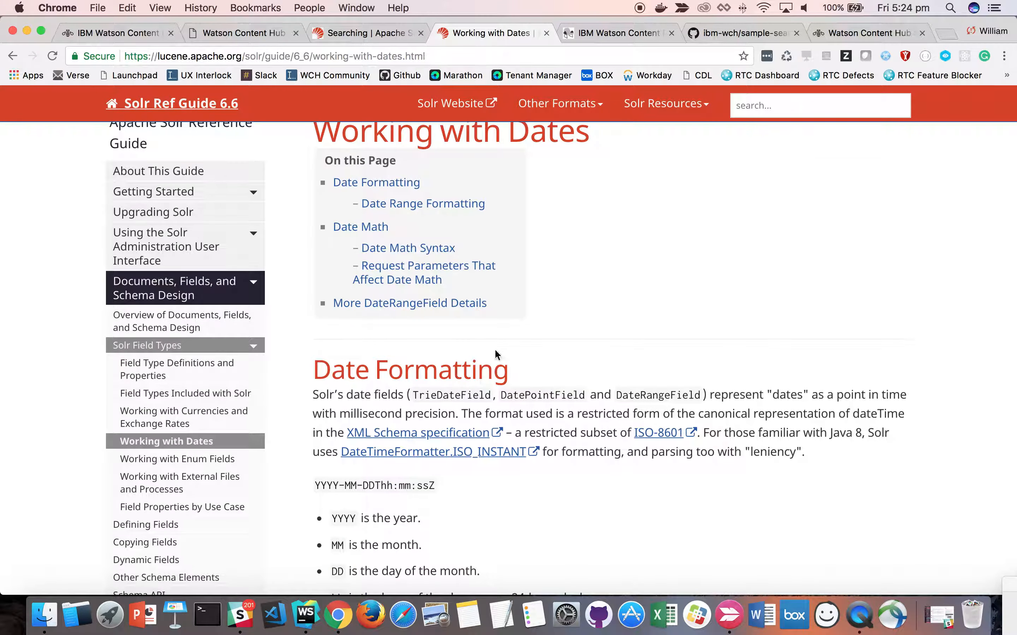
scroll(603, 511, down, 3)
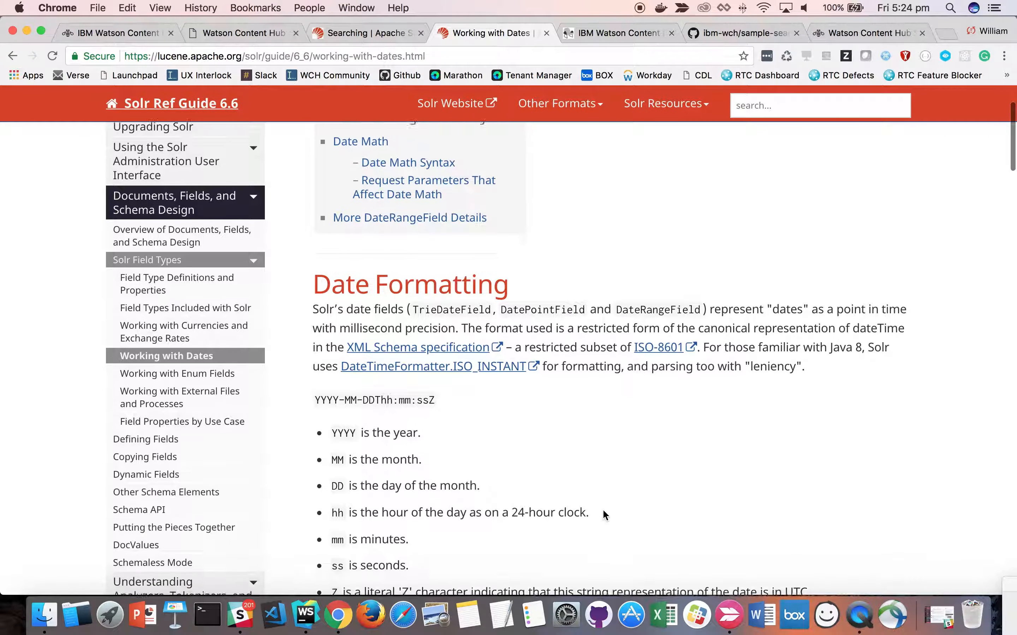
scroll(602, 508, down, 2)
scroll(602, 508, up, 5)
scroll(602, 508, down, 12)
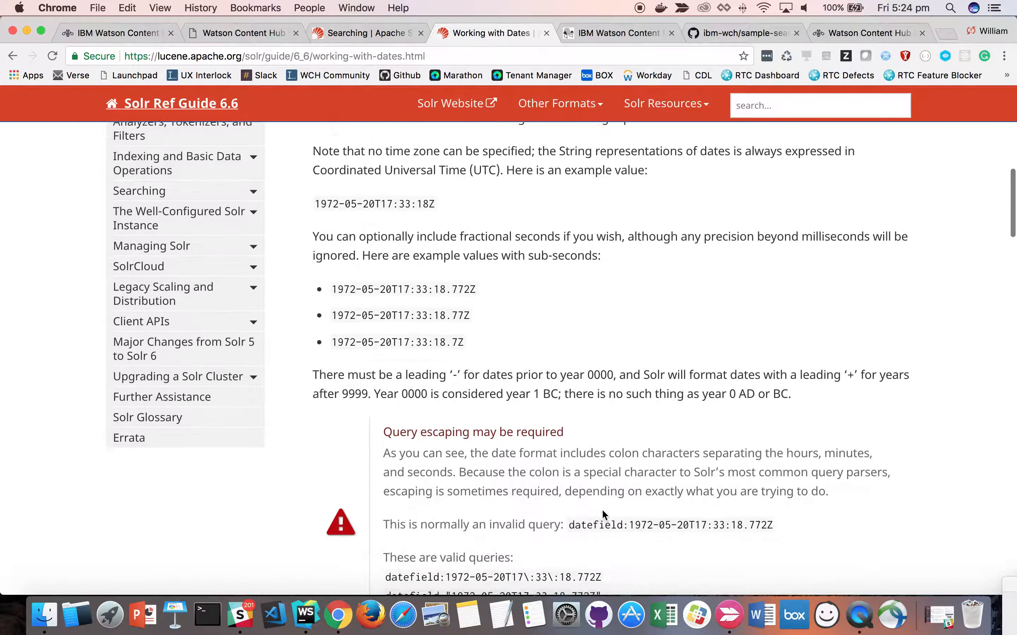
scroll(602, 513, down, 2)
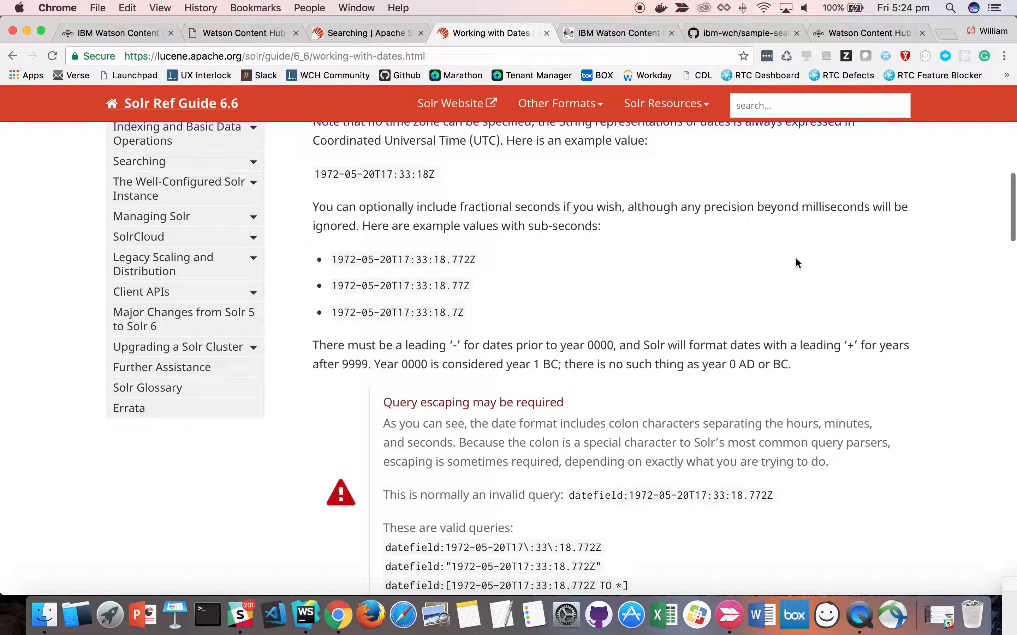
- Return to the authoring search sample page, and switch to WebStorm to examine the base URL and search function in delivery-search.js
click(856, 32)
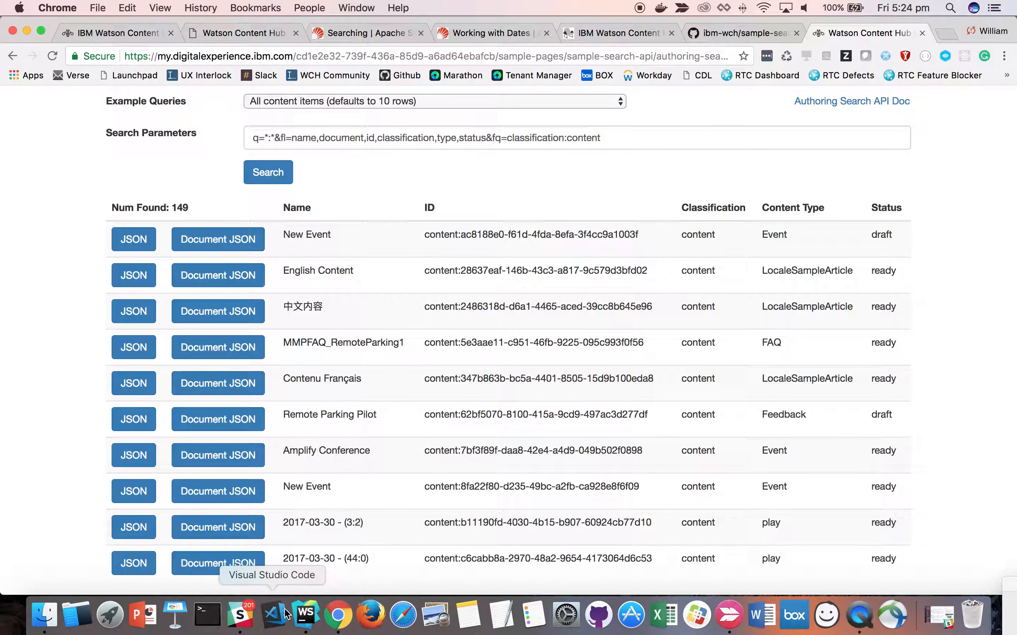
click(306, 614)
click(526, 232)
scroll(542, 235, down, 6)
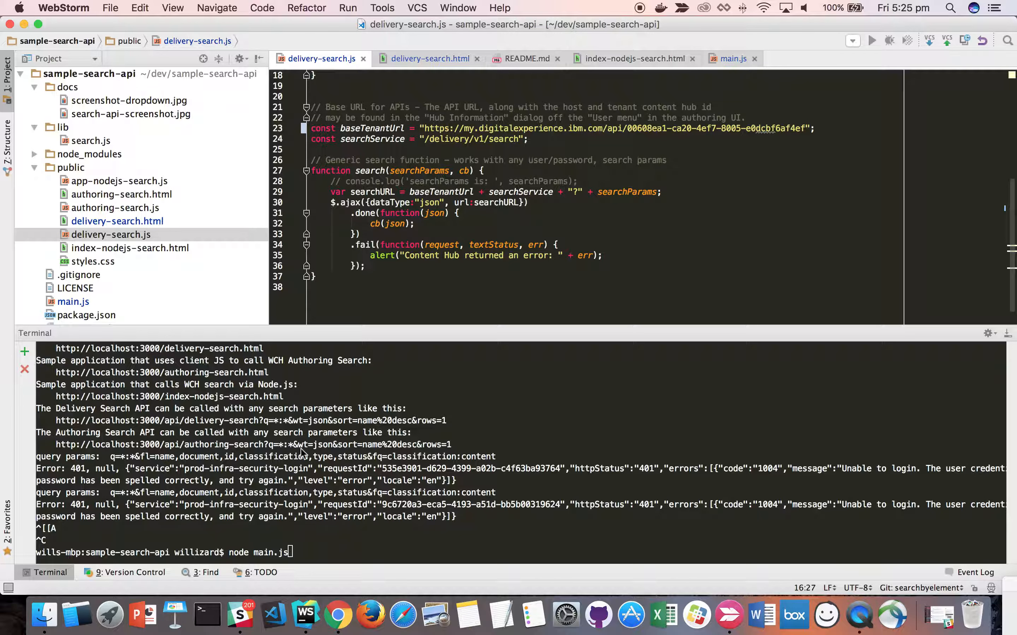
click(630, 139)
scroll(606, 152, up, 1)
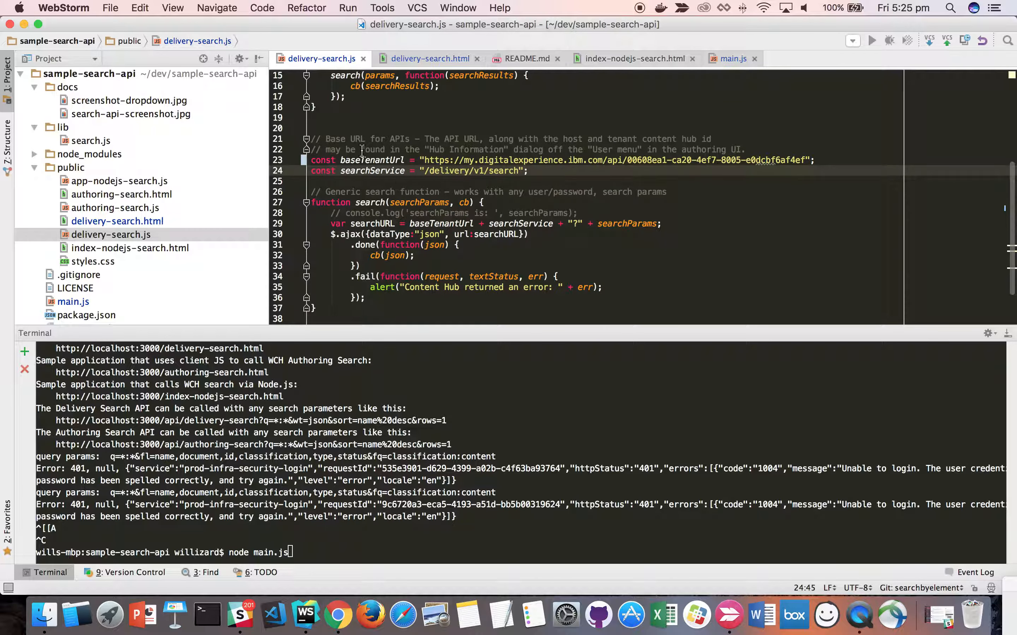
- Look at the sample-search-api repository in Chrome, and select the baseTenantUrl constant in delivery-search.js in WebStorm
click(338, 615)
click(756, 35)
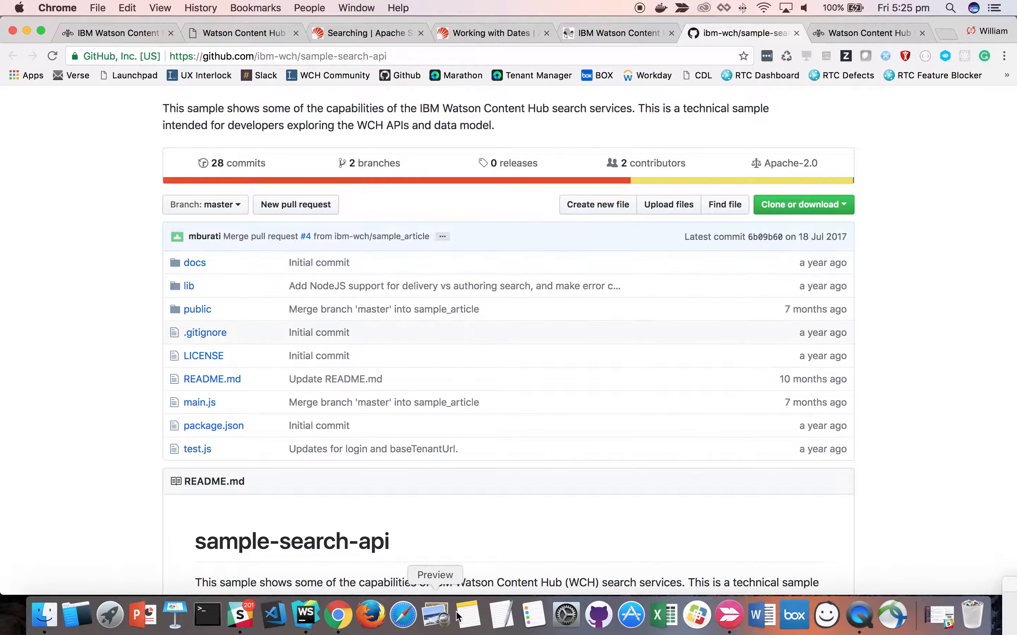
click(311, 615)
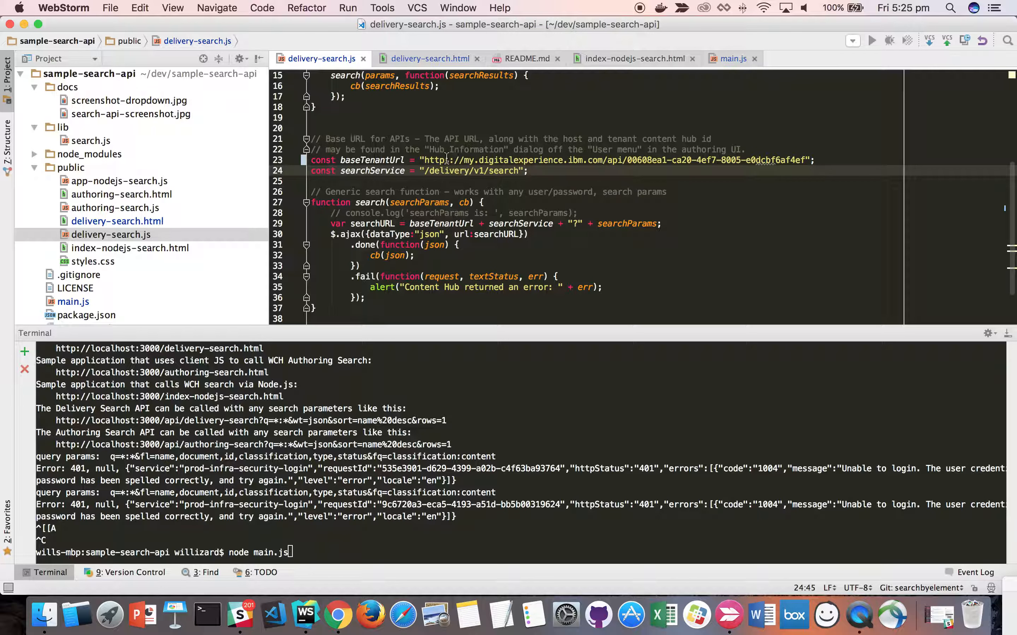
double_click(390, 160)
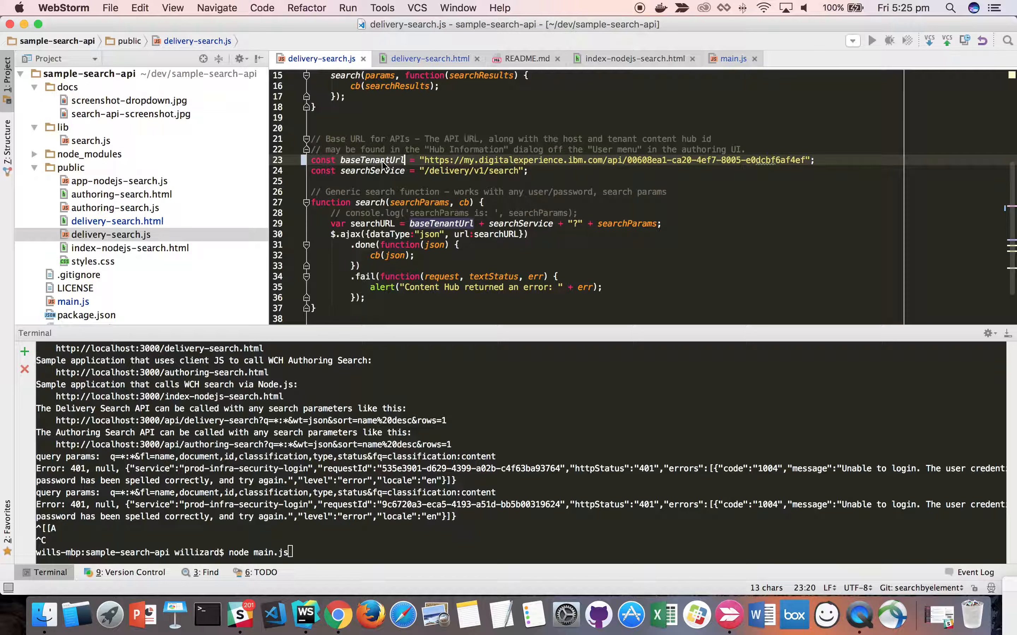
- Switch to Chrome and go past the hosted authoring sample to the local delivery-search.html sample page
click(337, 615)
click(851, 34)
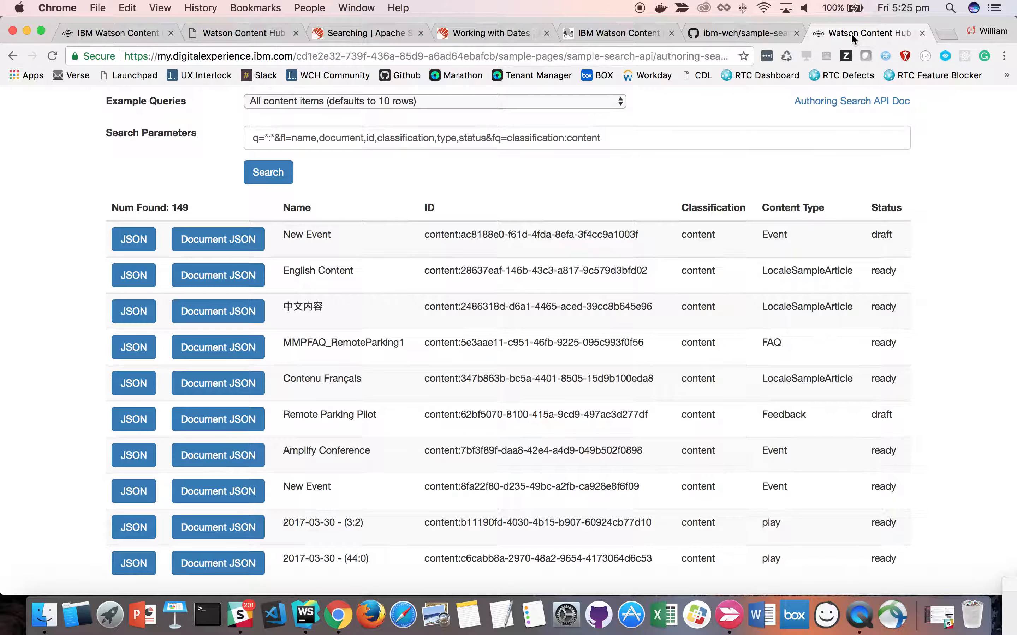
click(225, 29)
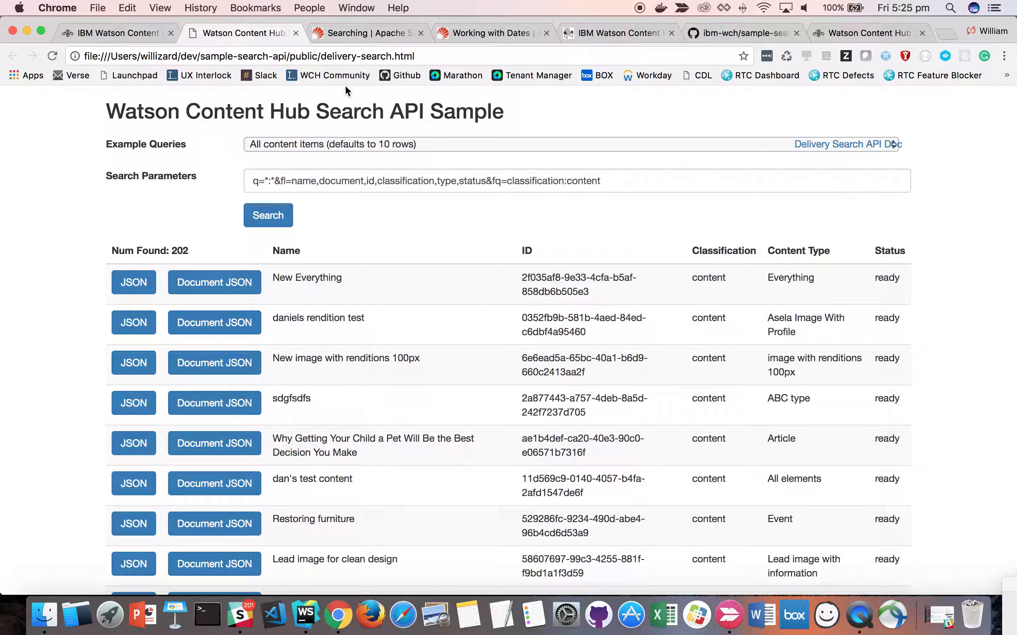
- Reload the delivery search sample page and look through its results and the list of example queries
click(52, 56)
scroll(453, 444, down, 3)
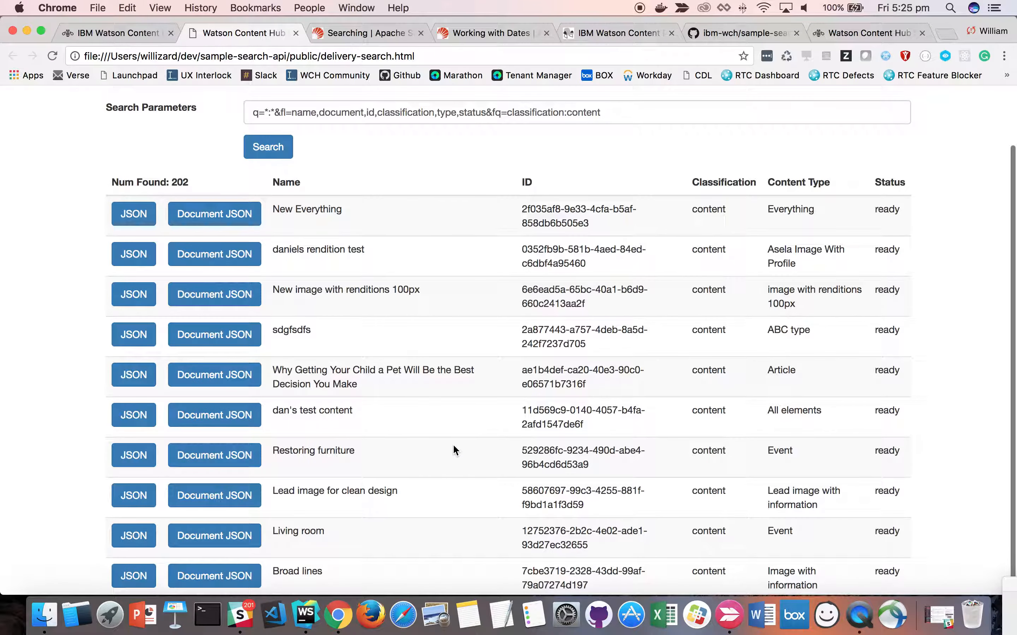
scroll(453, 443, up, 3)
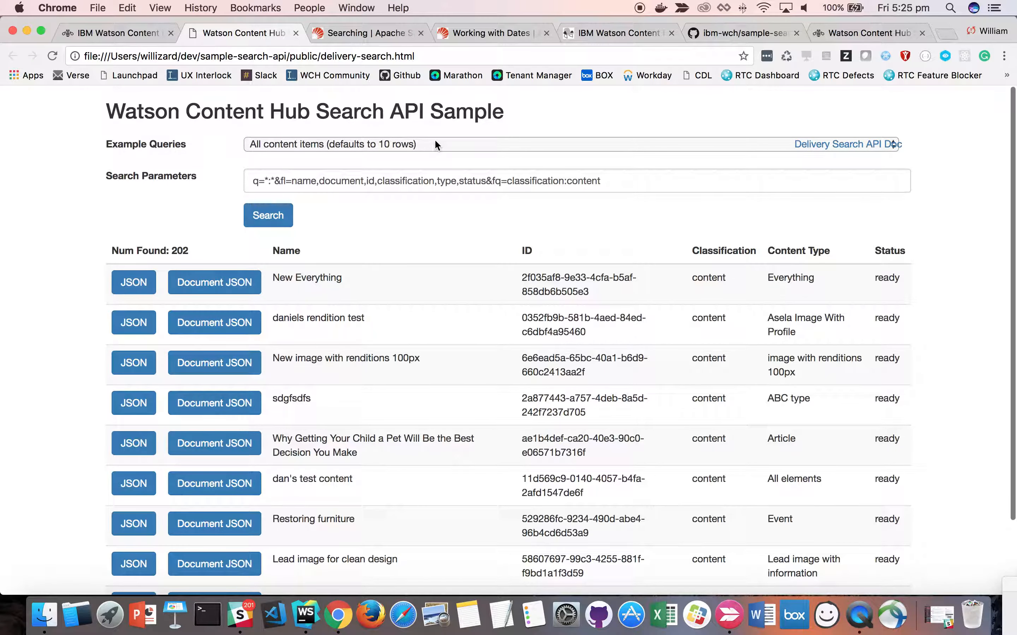
click(434, 144)
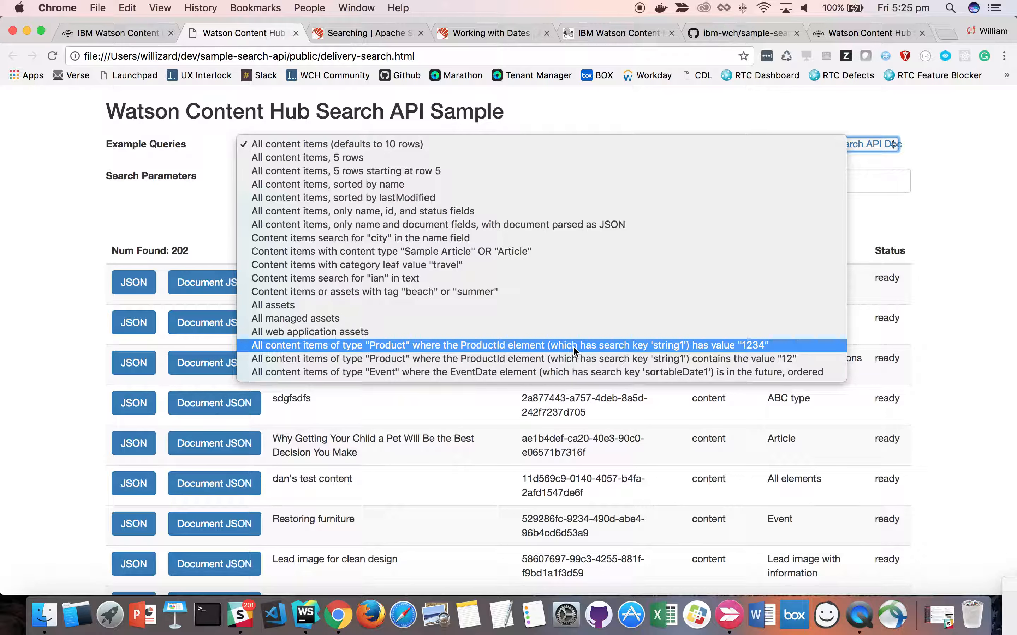
click(235, 33)
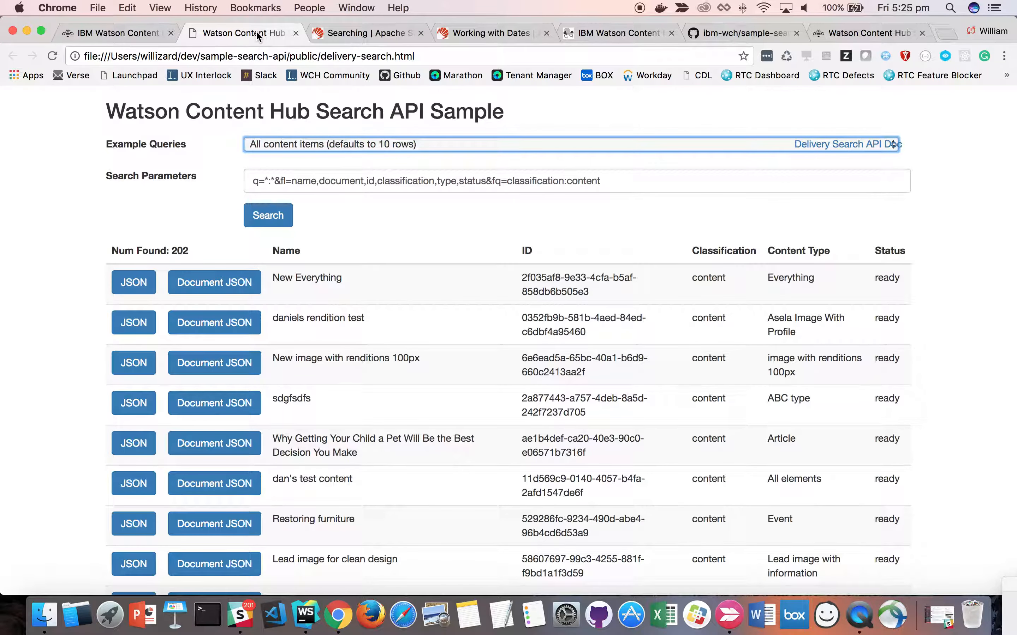
- Expand the content model section in Watson Content Hub, and return to the search sample to review its Product and Event example queries
click(121, 34)
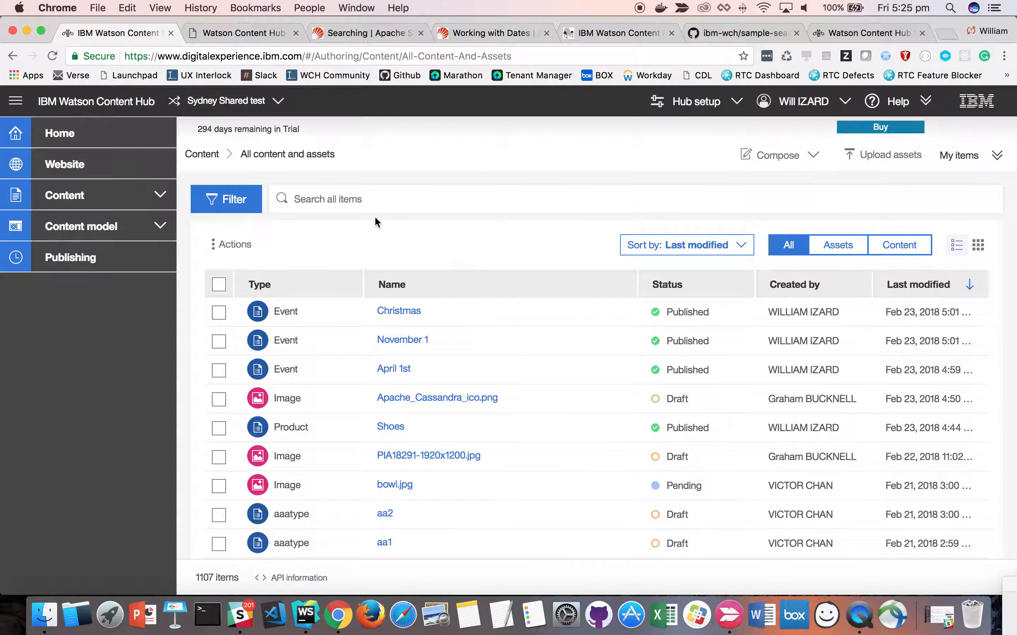
click(107, 227)
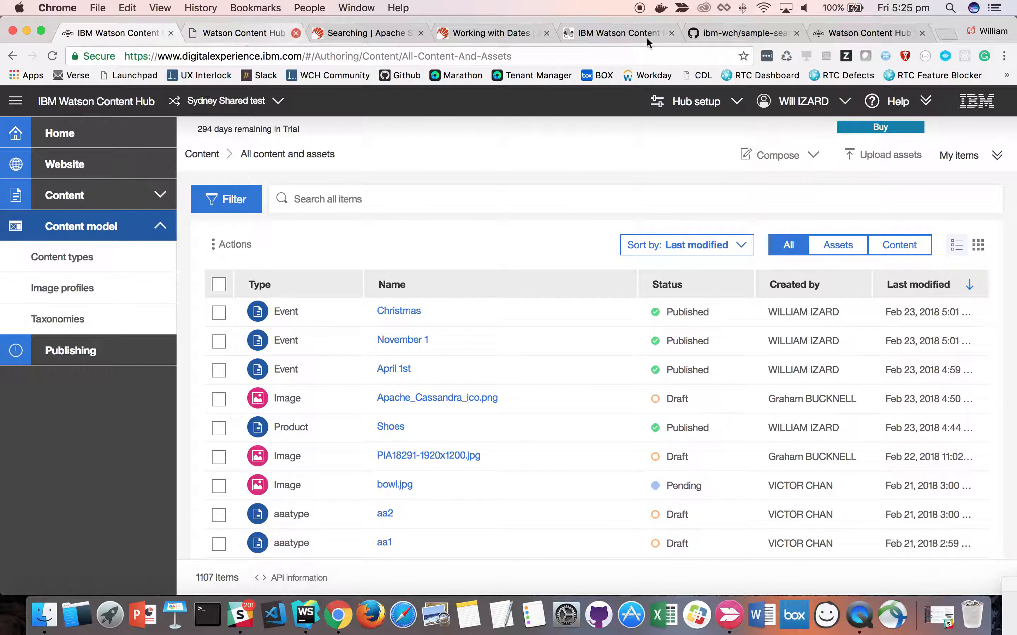
click(244, 33)
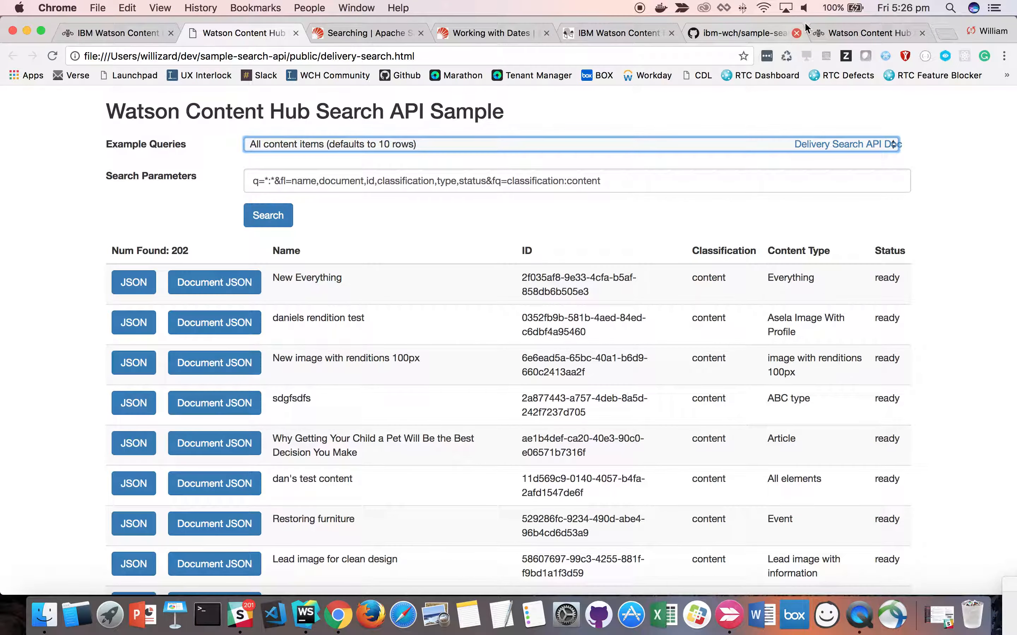
click(467, 147)
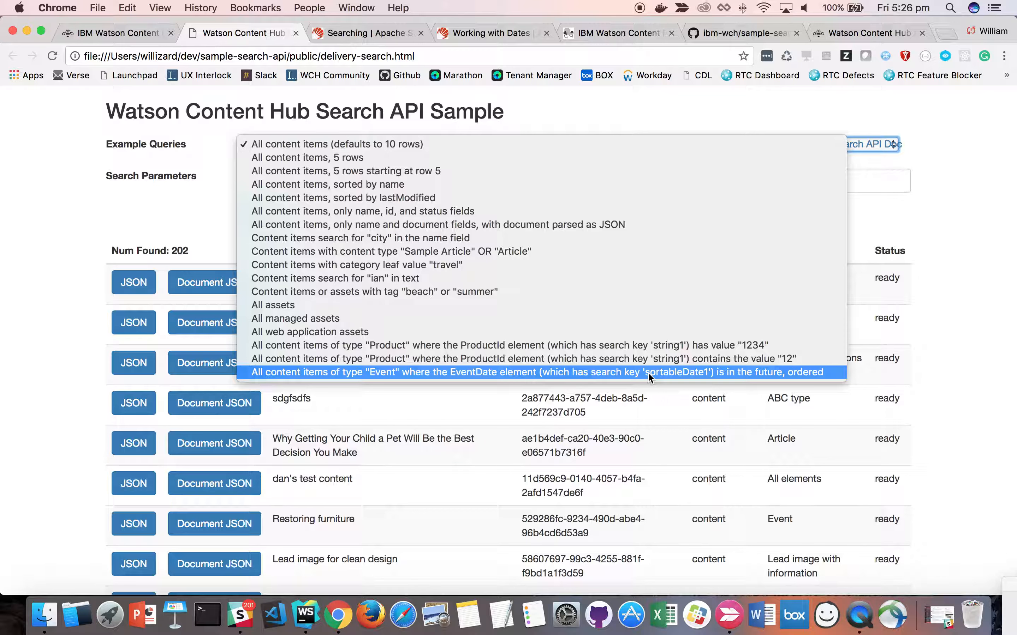
click(949, 362)
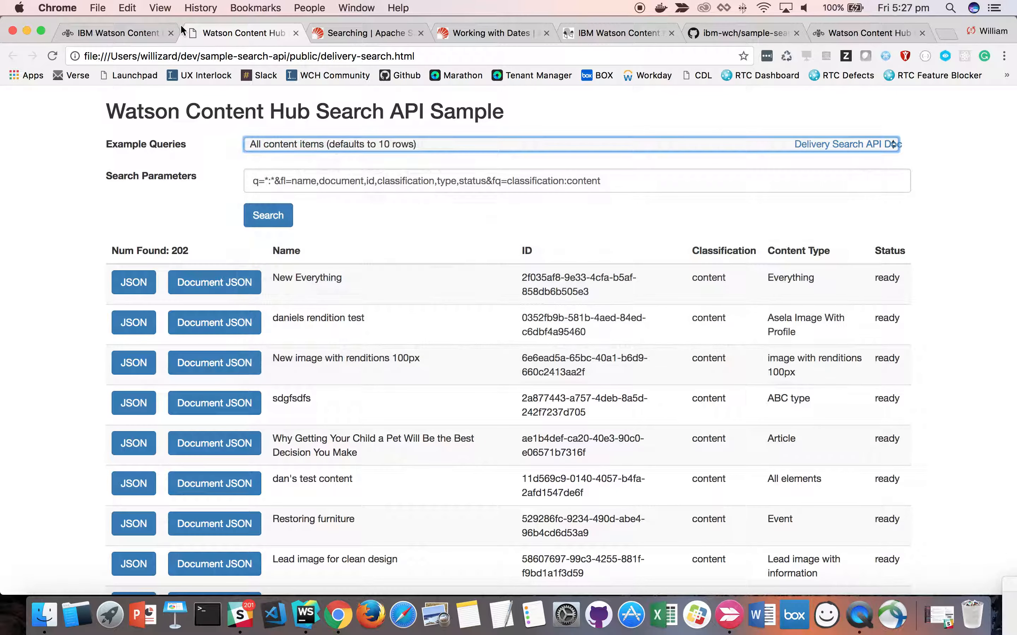
- Open the Product content type in Watson Content Hub and bring up the settings of its ProductId text element
click(138, 33)
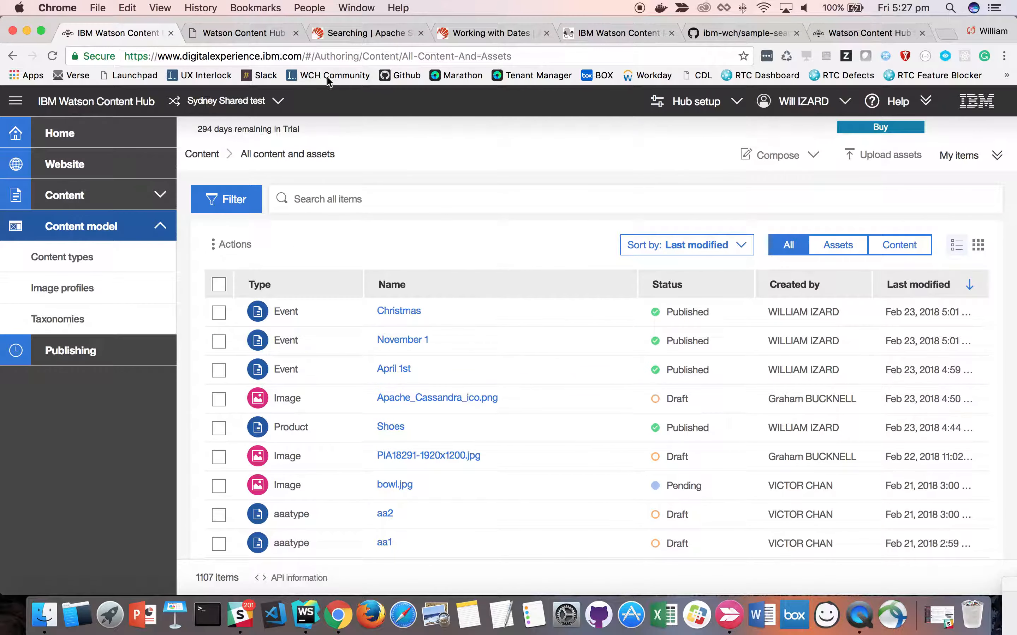
click(64, 261)
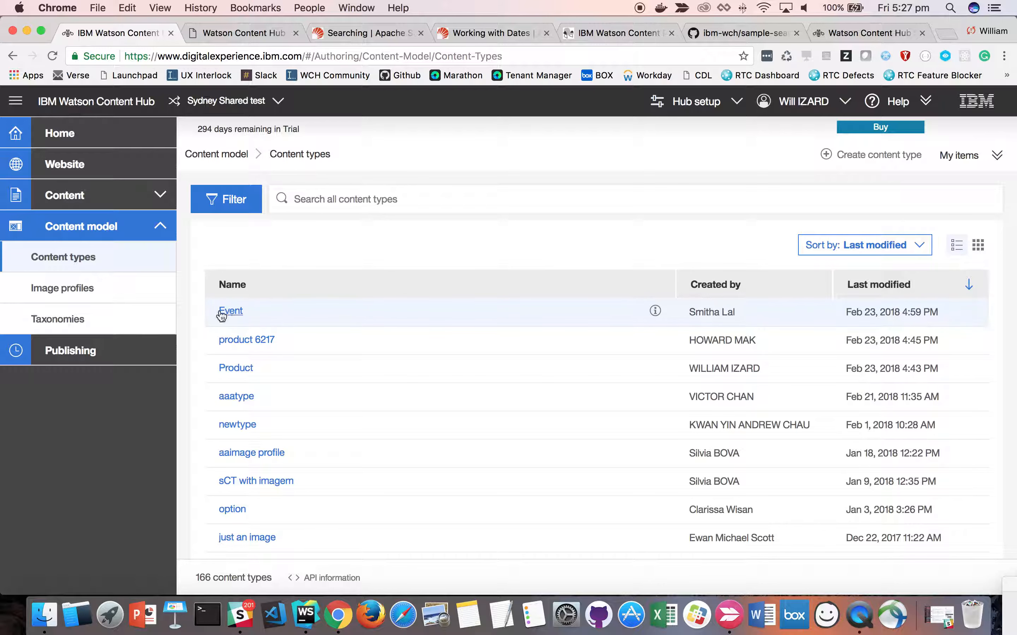
click(236, 369)
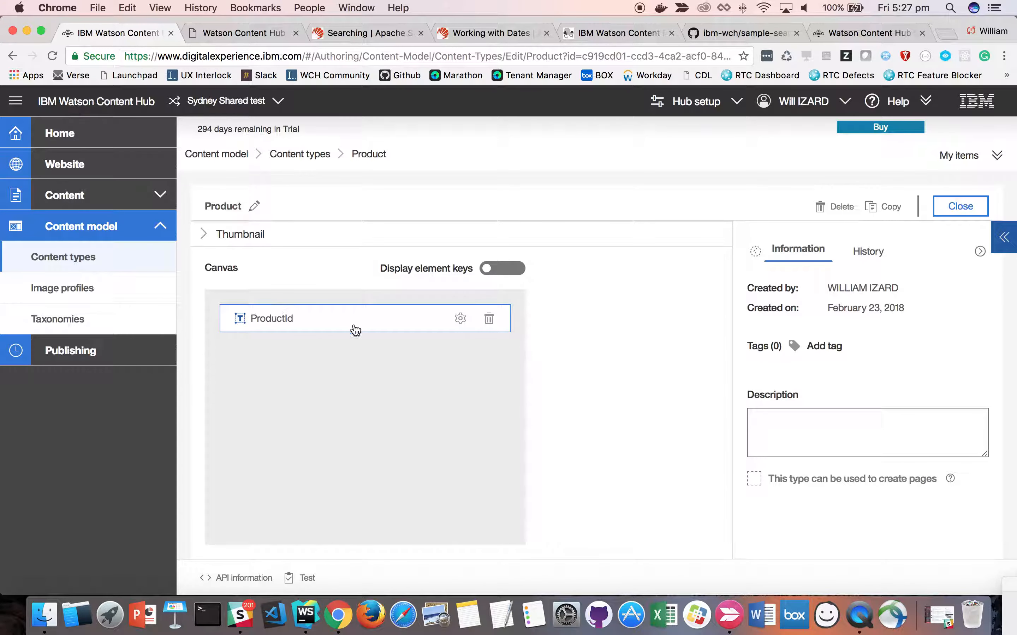
click(465, 321)
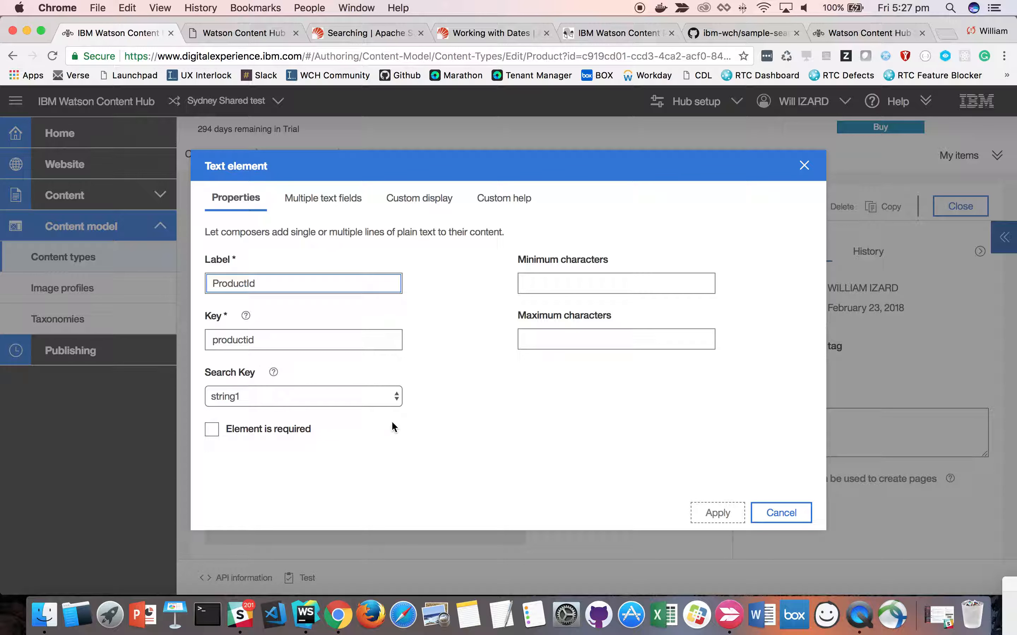
- Review the available Search Key options for the ProductId element and close its settings without applying changes
click(341, 395)
click(407, 406)
click(369, 398)
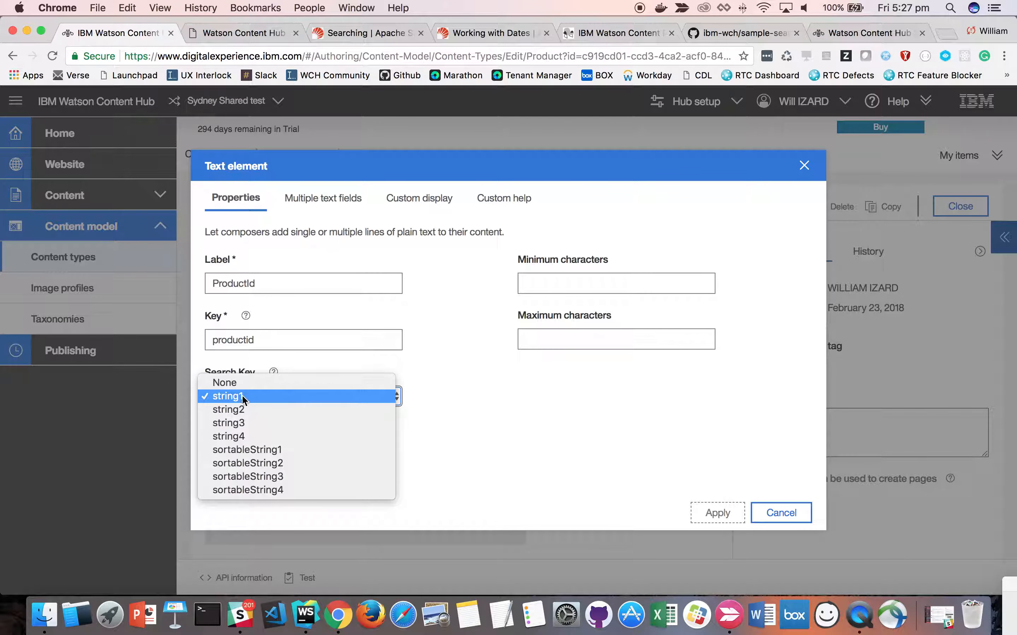
click(525, 426)
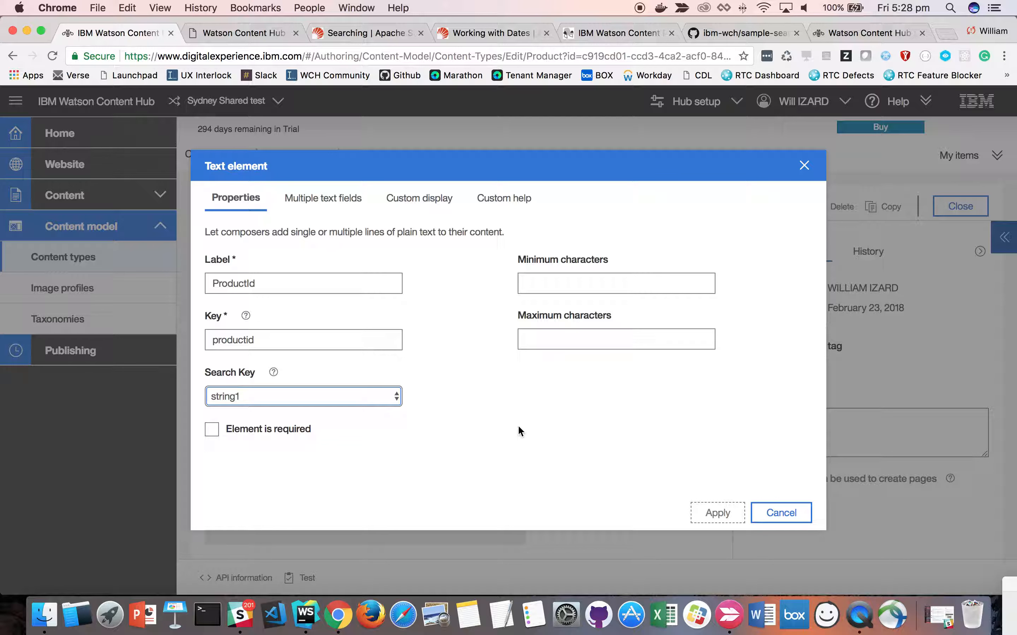
click(782, 513)
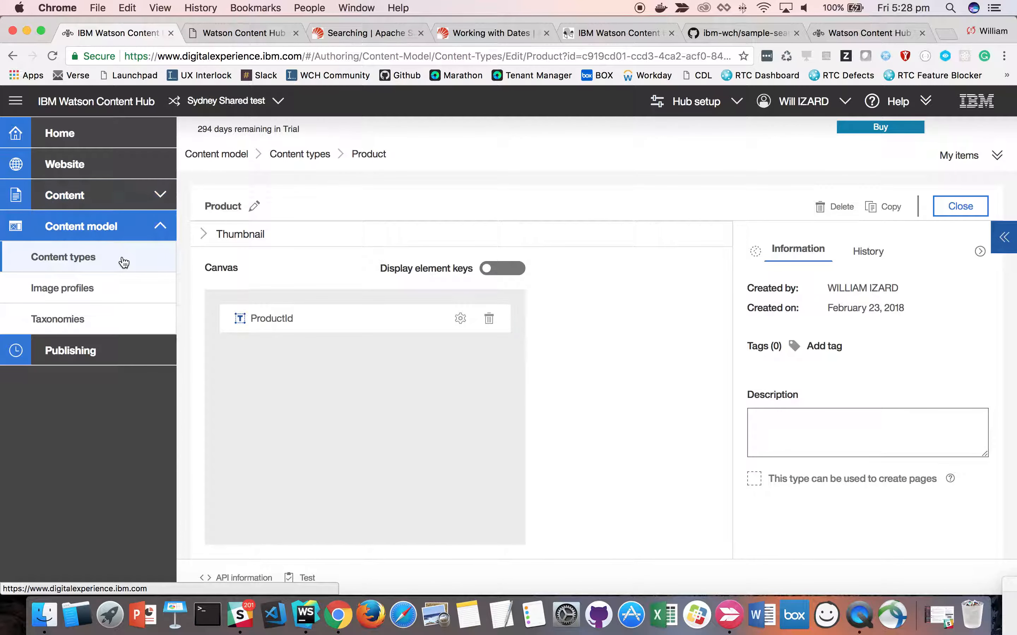
- Open the Shoes product from all content and assets and examine its ProductId value
click(89, 195)
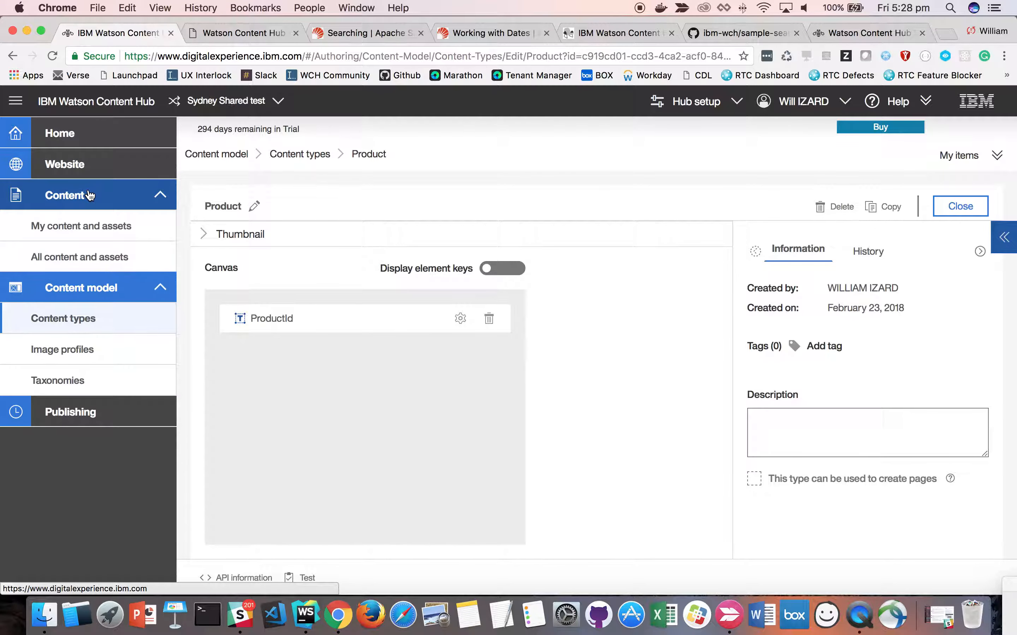
click(84, 258)
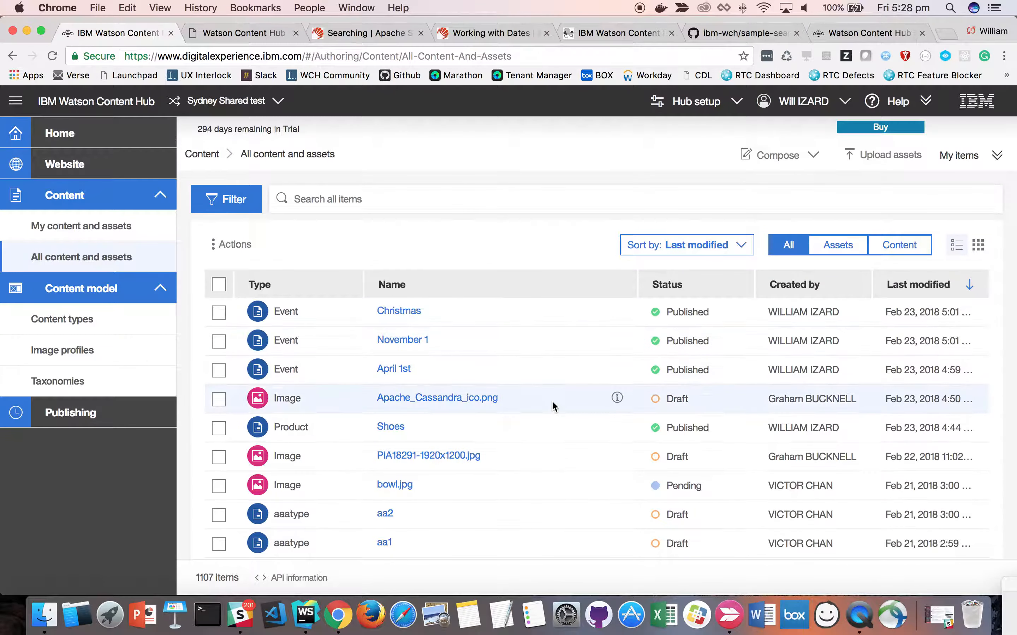
click(391, 427)
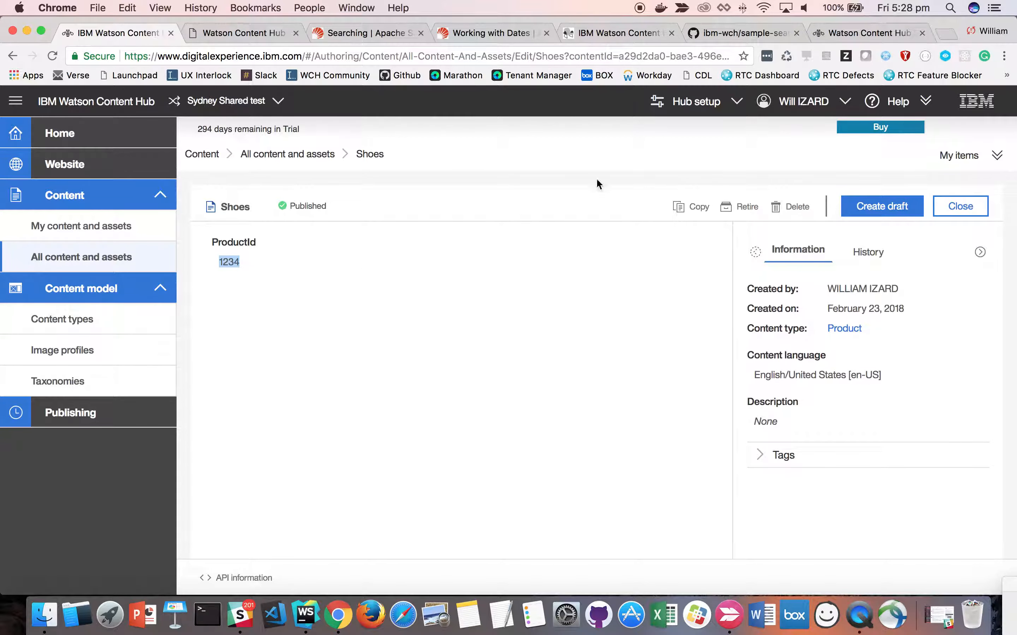
click(396, 273)
- In the delivery search sample, run the example query for Product items whose ProductId (search key string1) has value "1234"
click(245, 33)
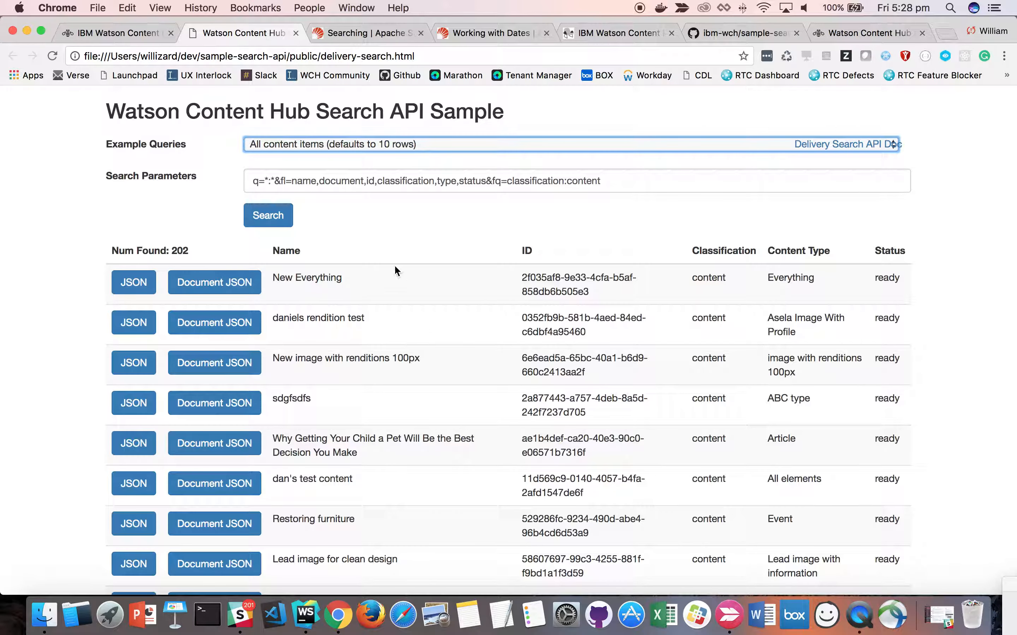
click(330, 141)
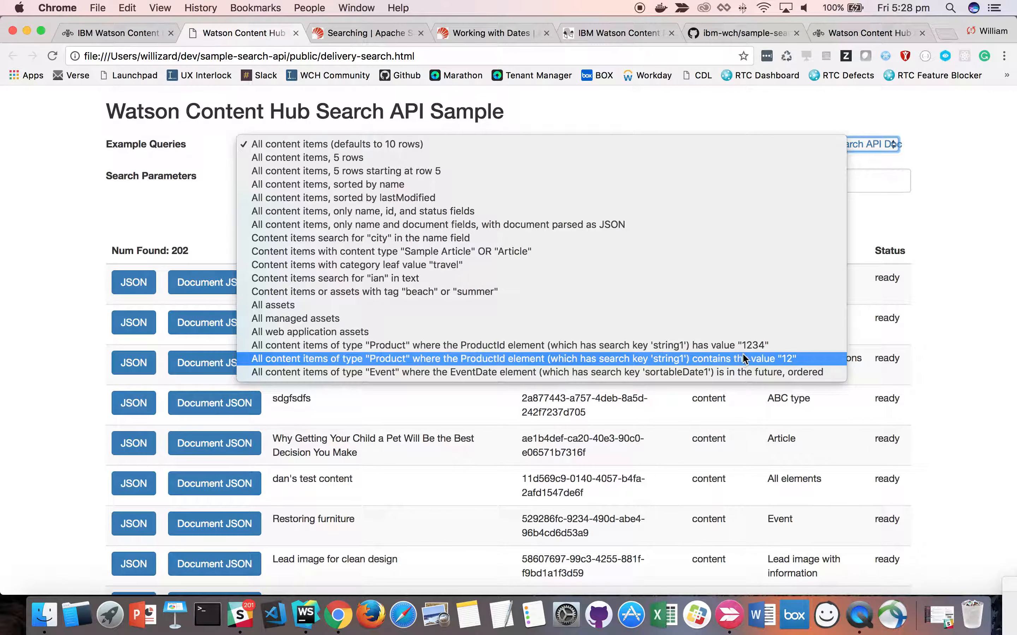
click(700, 345)
click(276, 216)
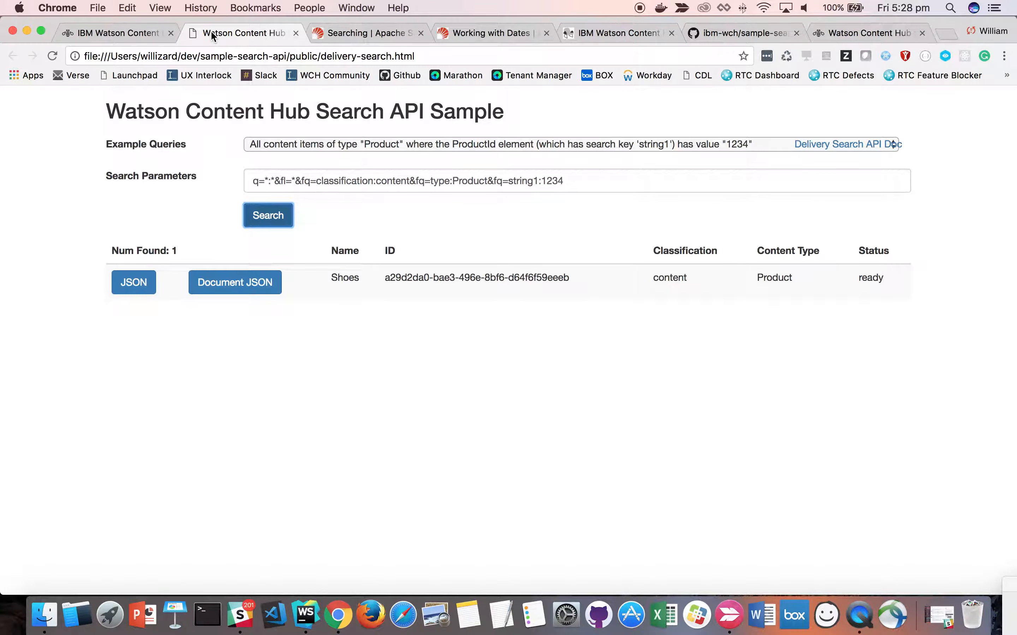
- Run the example query for Product items whose ProductId (search key string1) contains the value "12"
click(392, 144)
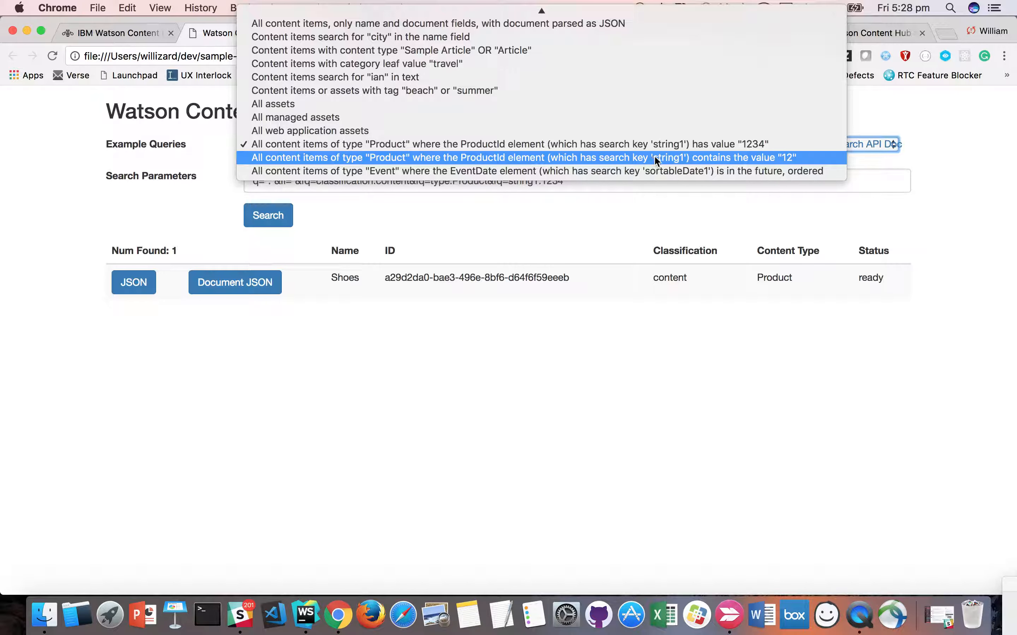
click(682, 157)
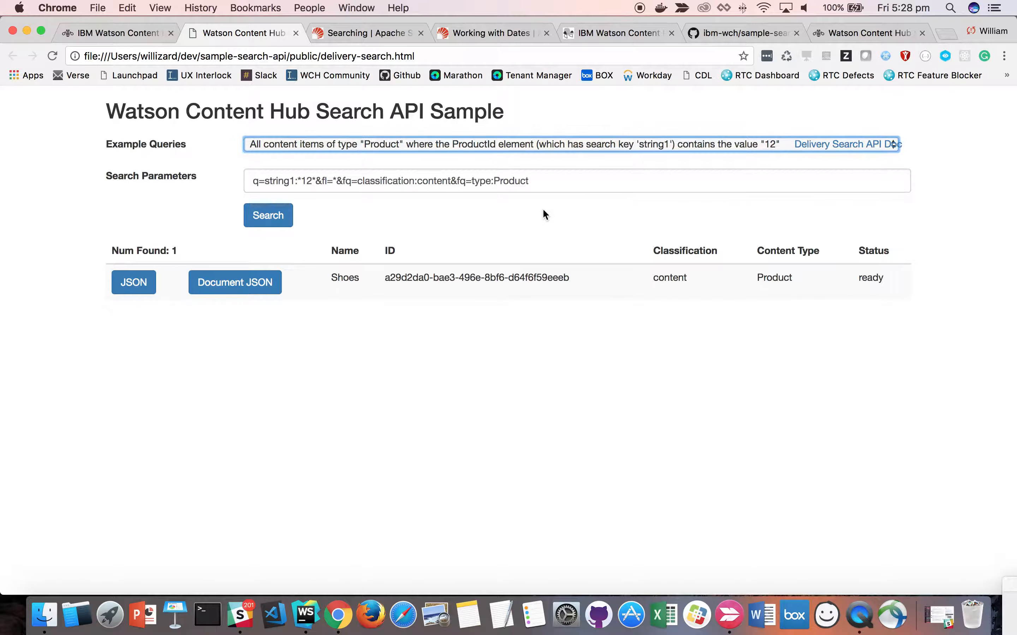
click(274, 219)
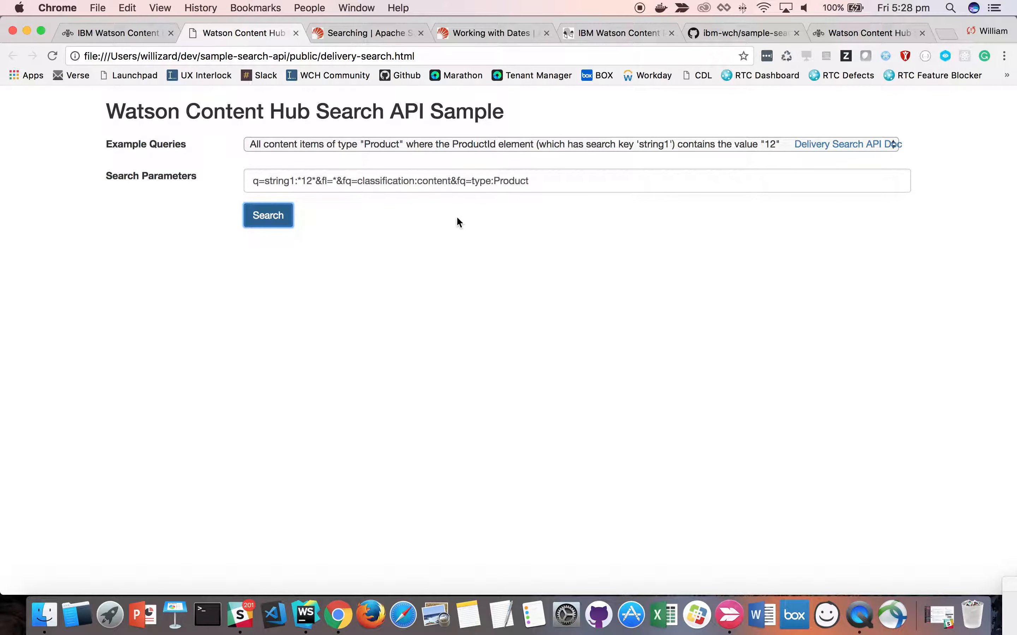
- Return to all content and assets in Watson Content Hub and start composing a new item of the Product type
click(117, 32)
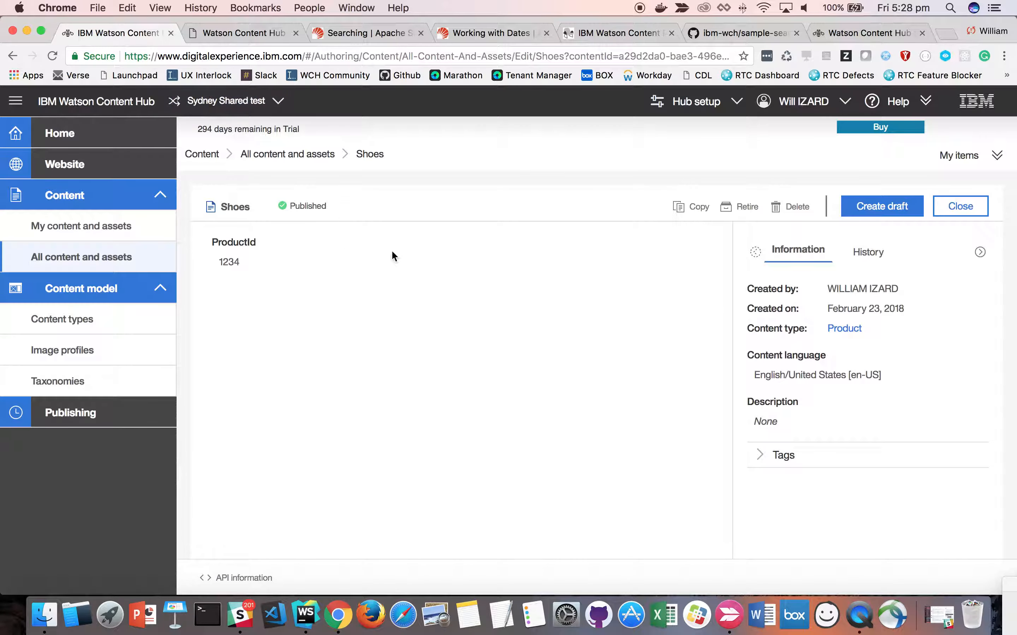
click(80, 266)
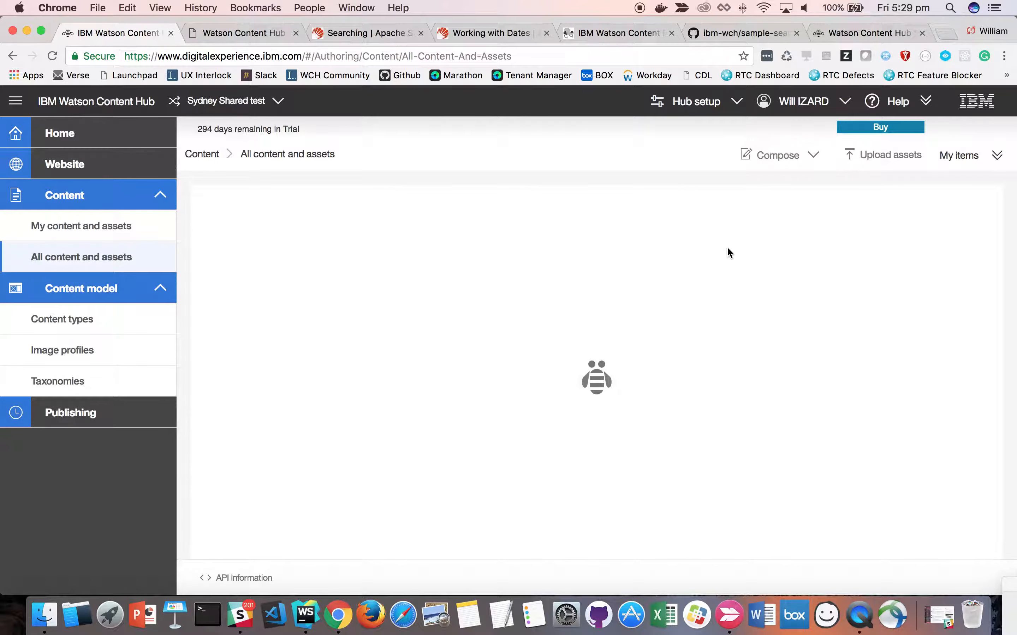
click(762, 156)
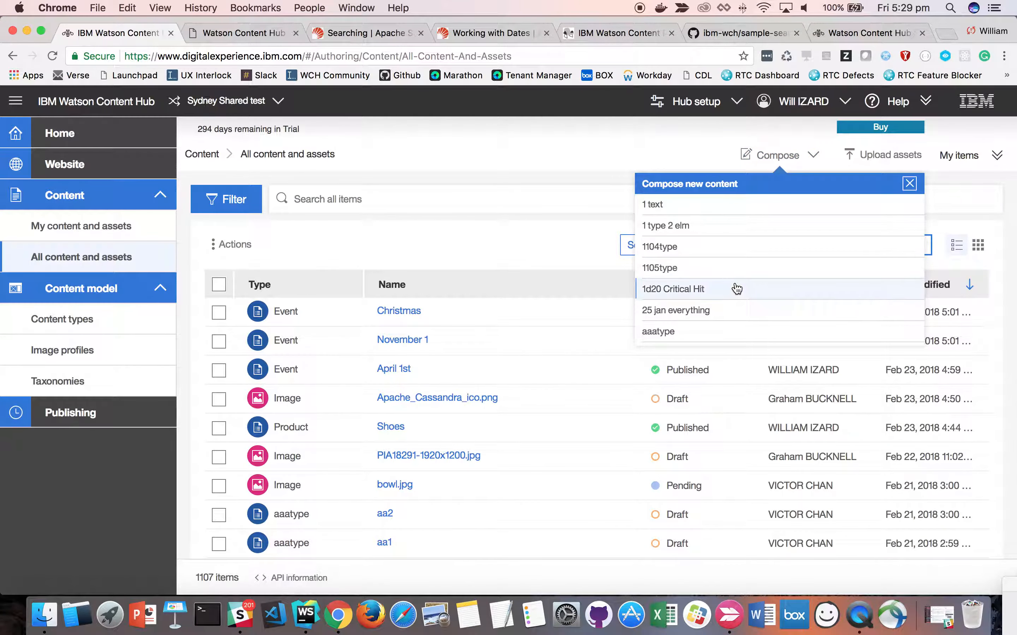
scroll(737, 289, down, 20)
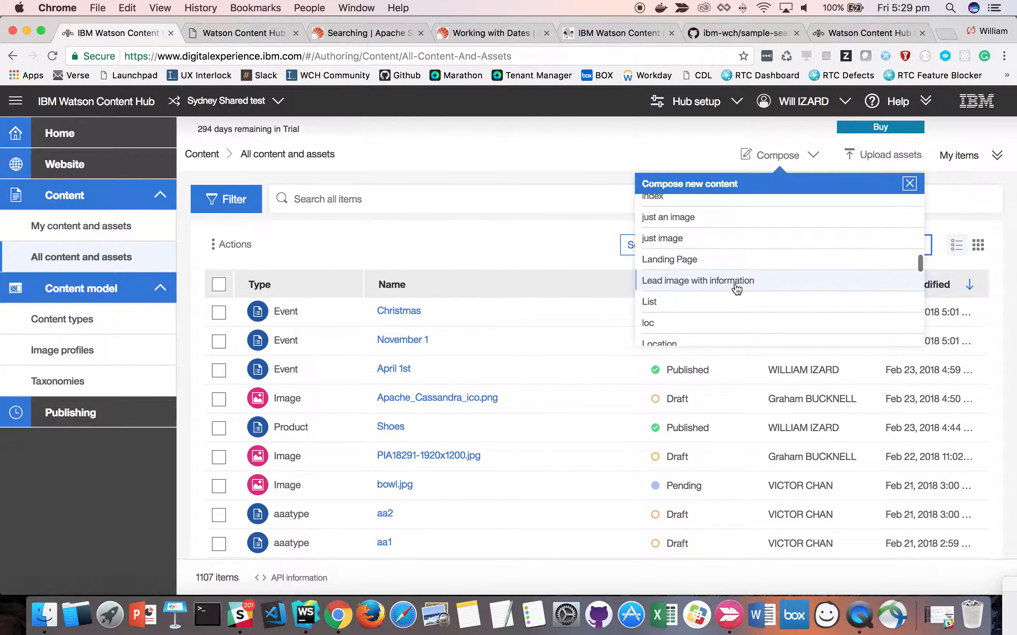
scroll(736, 289, down, 20)
scroll(735, 289, down, 5)
scroll(735, 289, up, 3)
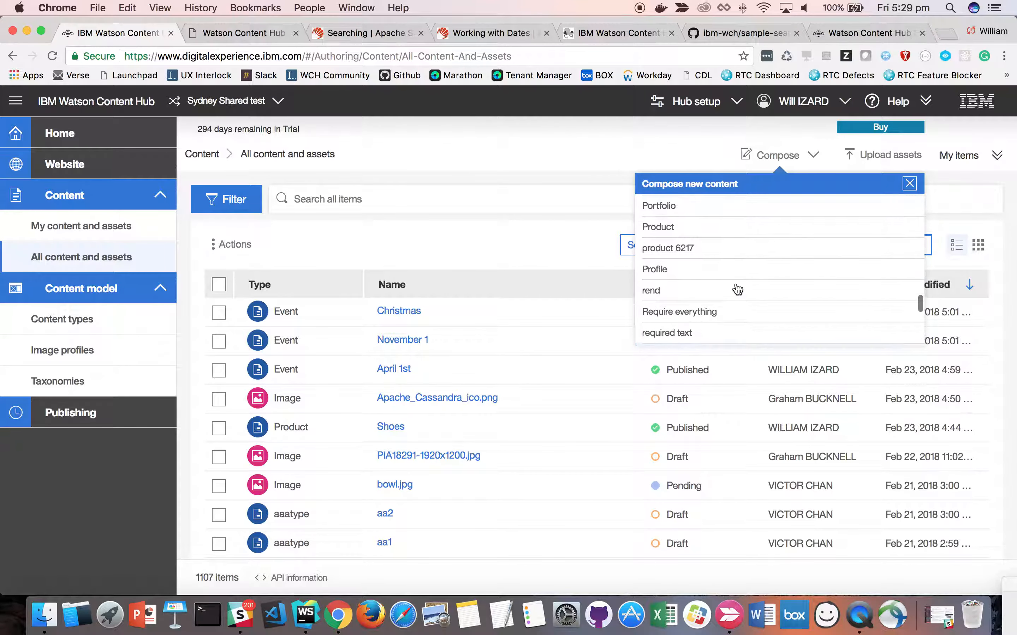
click(698, 227)
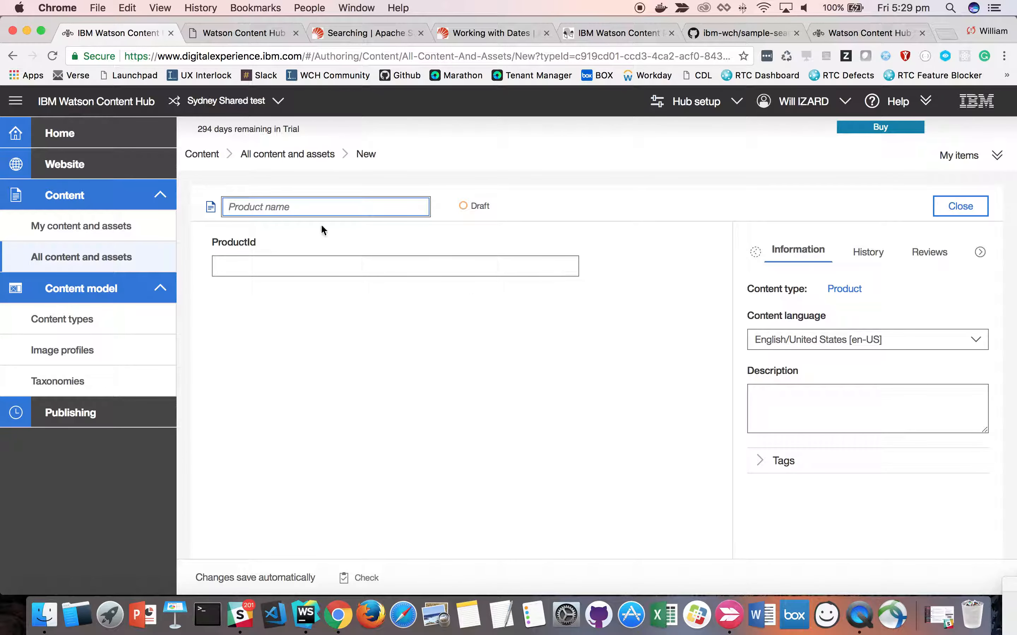
- Name the new product Socks and set its ProductId to 1245
text(Sokc)
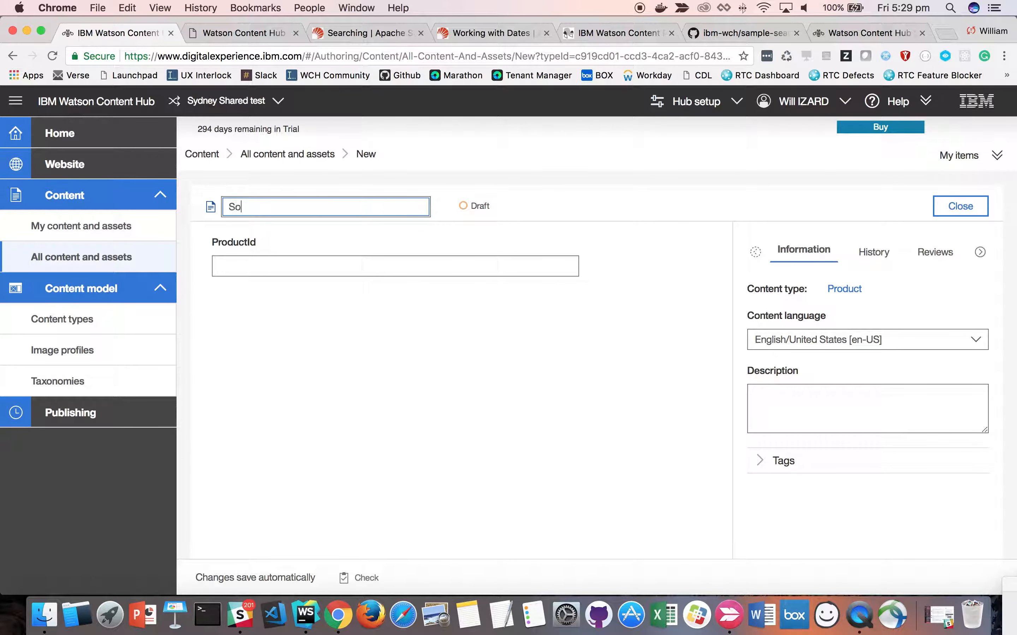
key(BackSpace)
key(BackSpace)
text(cks)
click(300, 269)
text(1245)
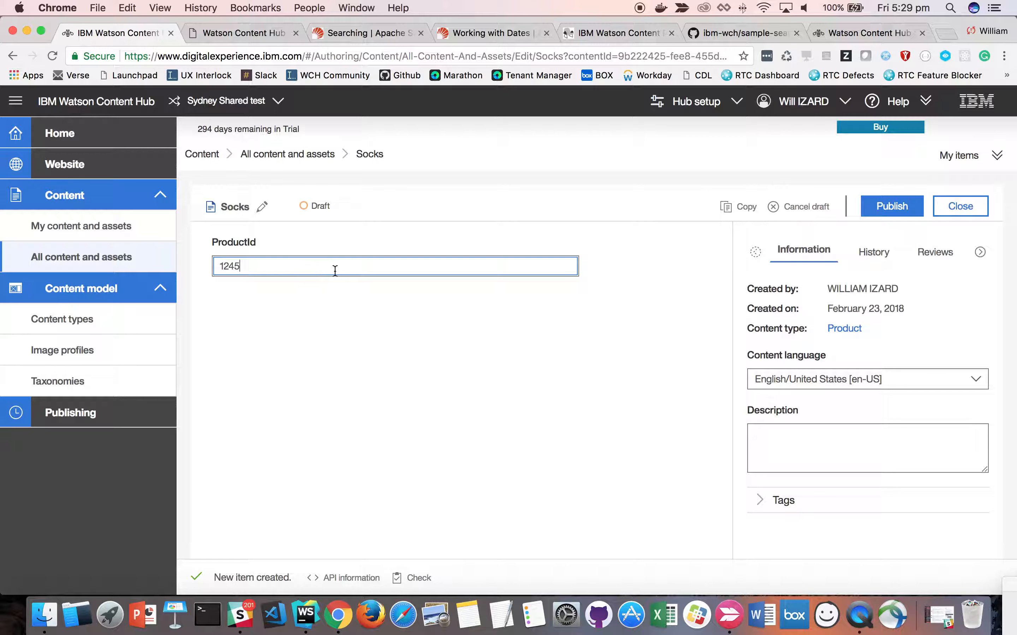
- Publish the Socks item immediately instead of at the next publishing event
click(890, 208)
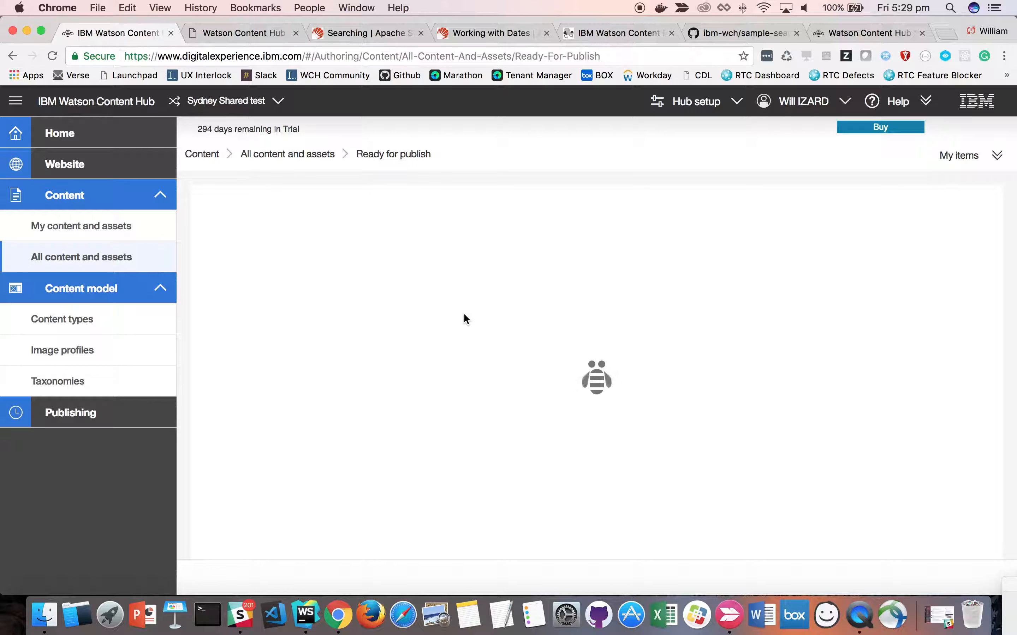
click(252, 252)
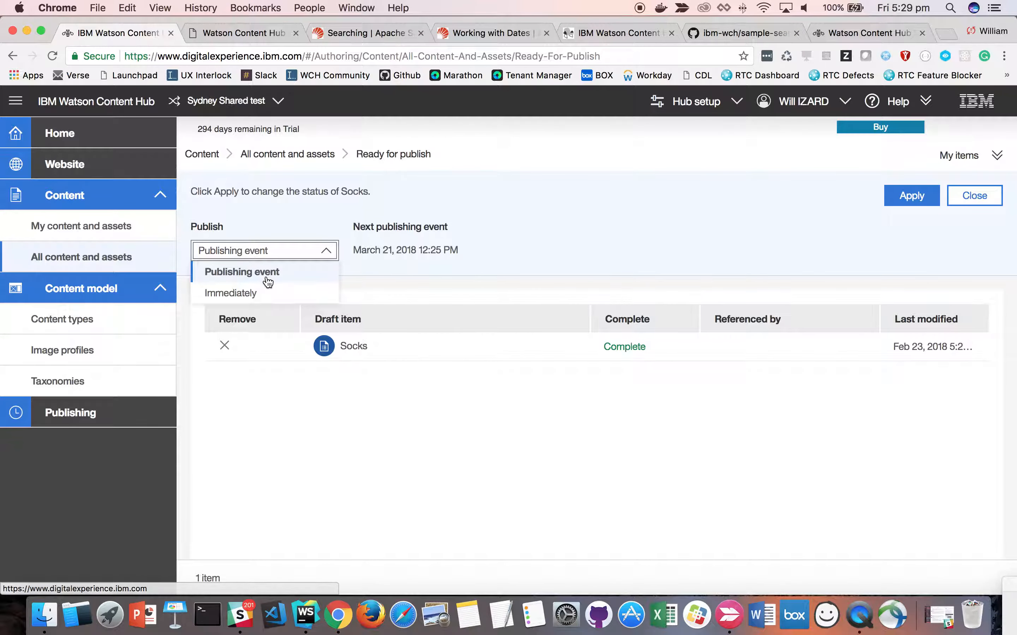
click(281, 294)
click(915, 200)
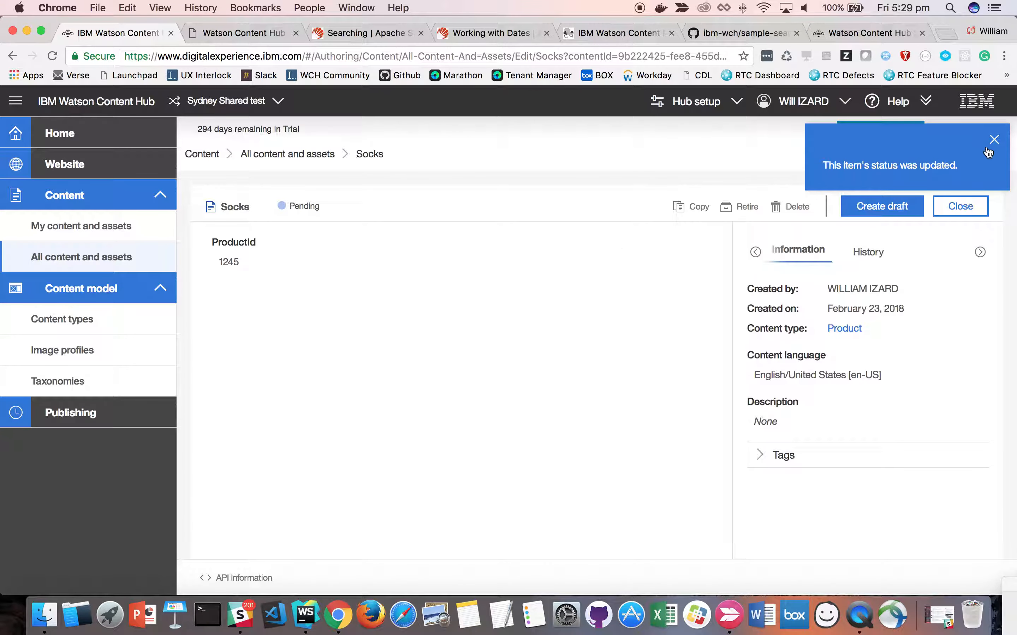
- Rerun the Product query for ProductId containing "12" in the search sample and highlight its string1:*12* term
click(242, 32)
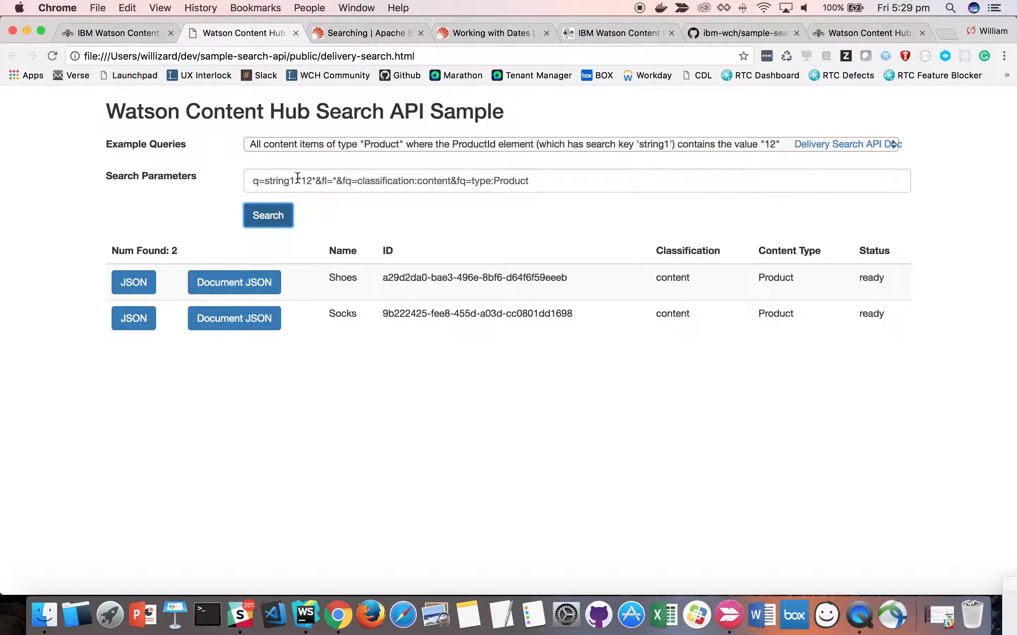
mouse_move(269, 182)
mouse_down()
mouse_move(316, 182)
mouse_move(264, 182)
mouse_up()
click(316, 182)
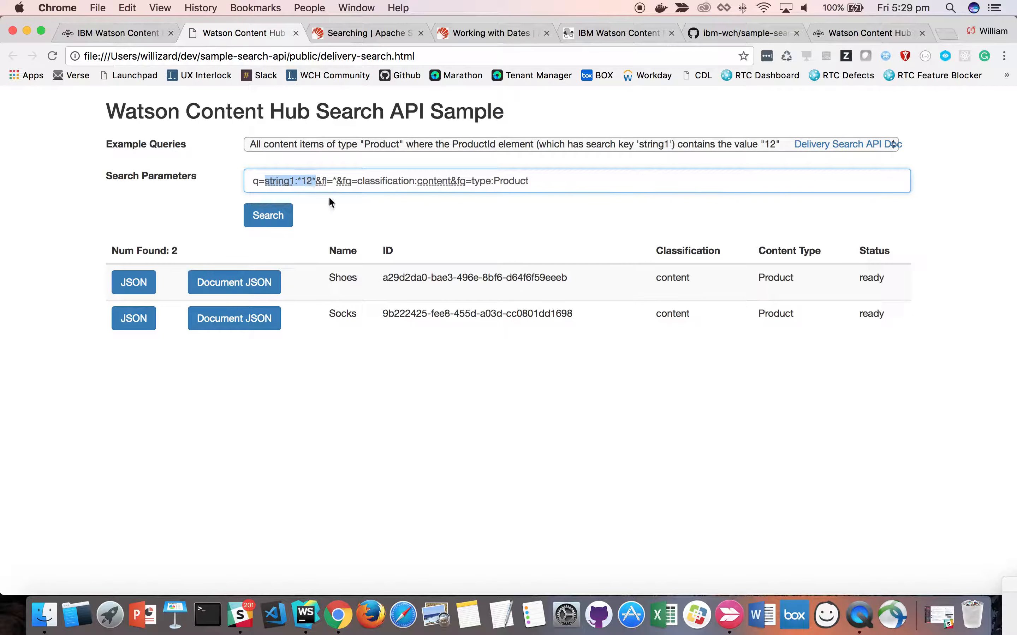
- Open the Event content type in Watson Content Hub and review the search key options of its Event date element, leaving it without changes
click(120, 32)
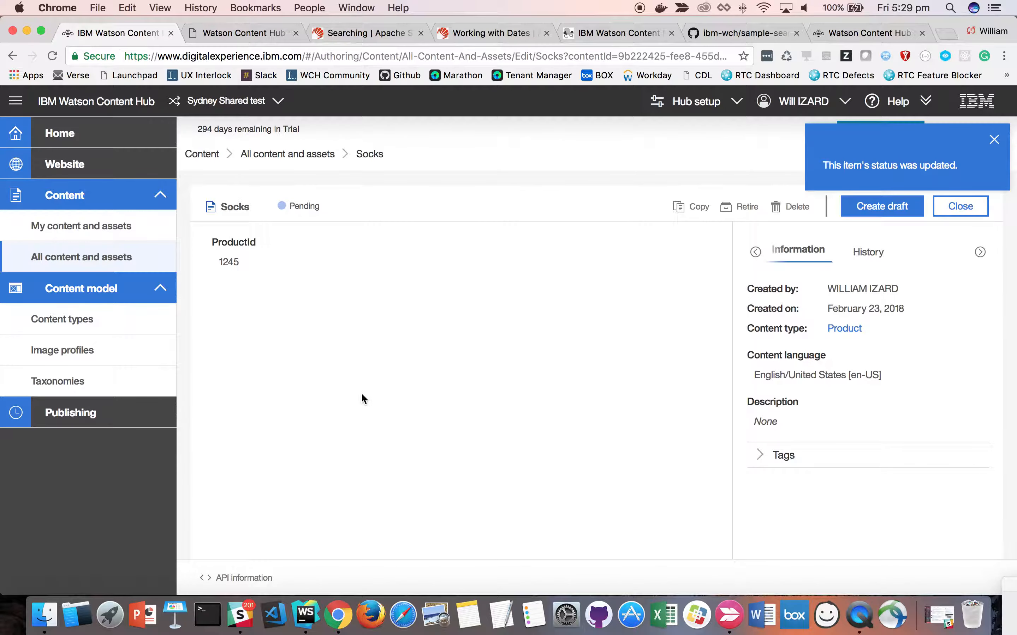
click(80, 318)
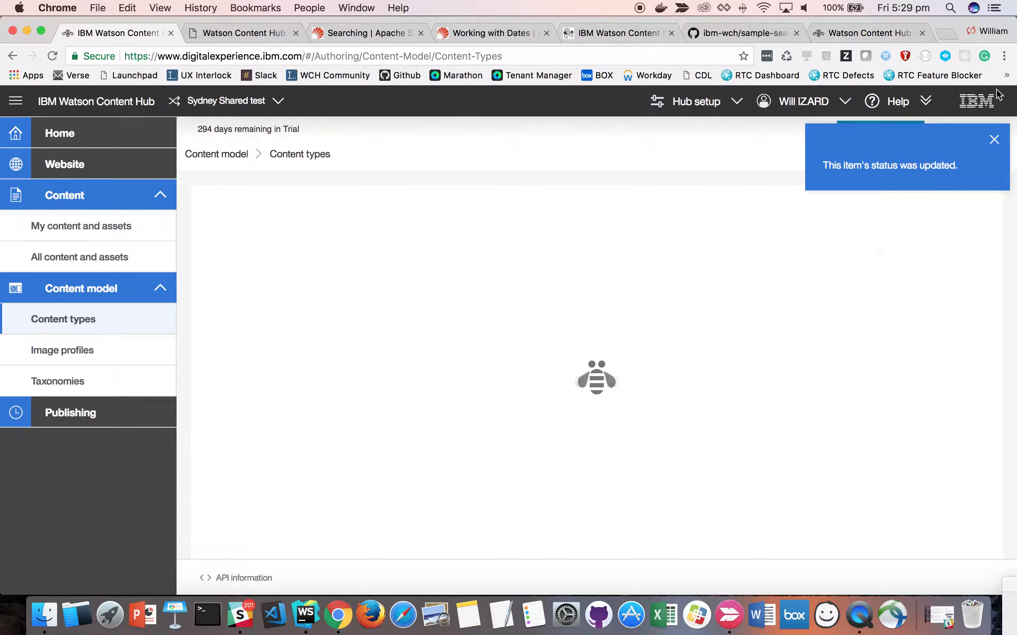
click(993, 137)
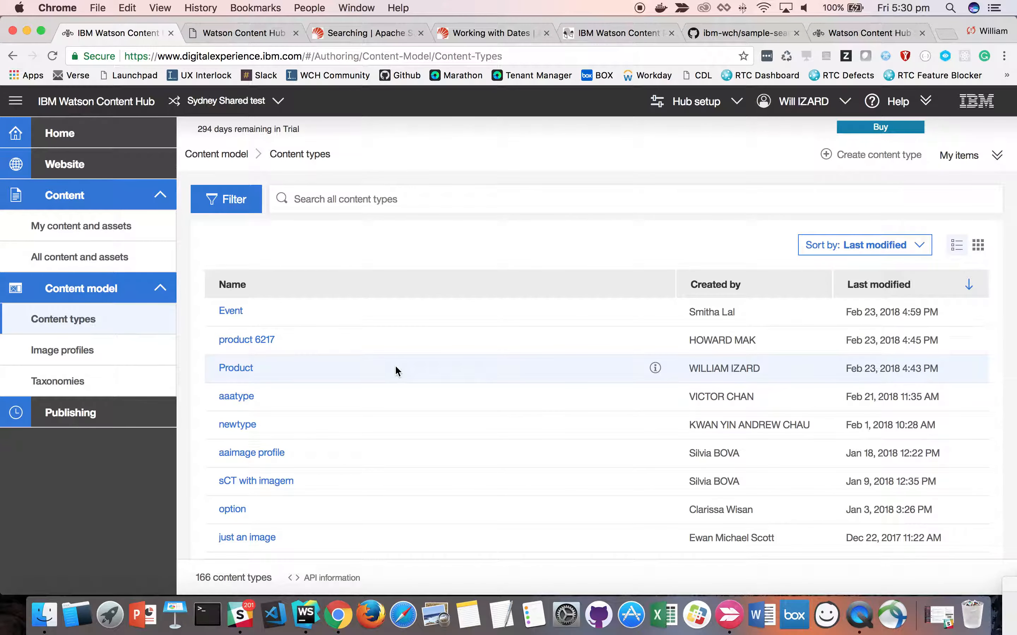
click(234, 313)
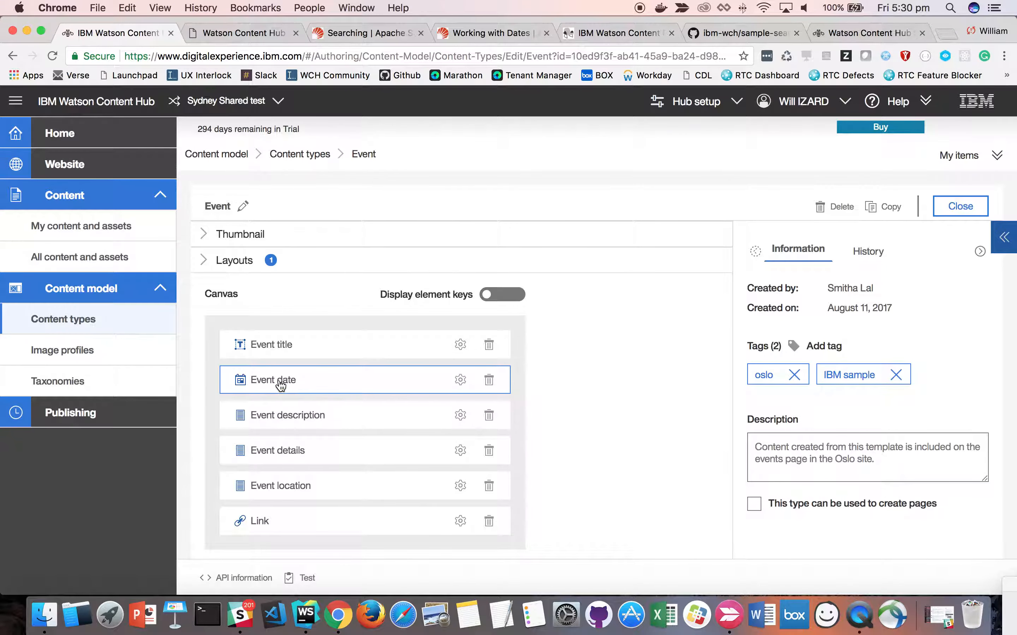
click(461, 384)
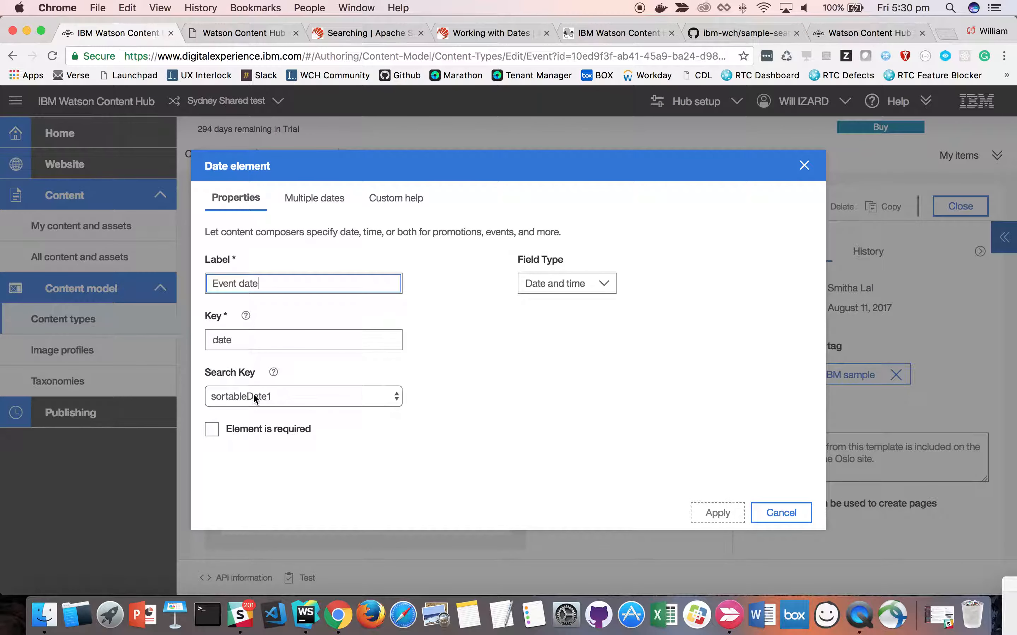
click(302, 398)
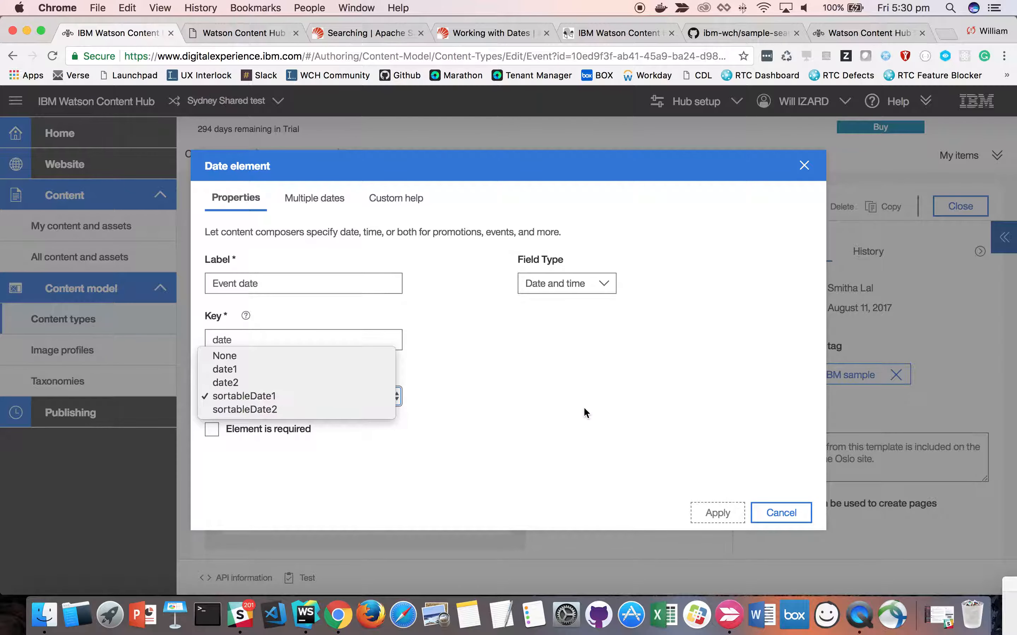
click(252, 398)
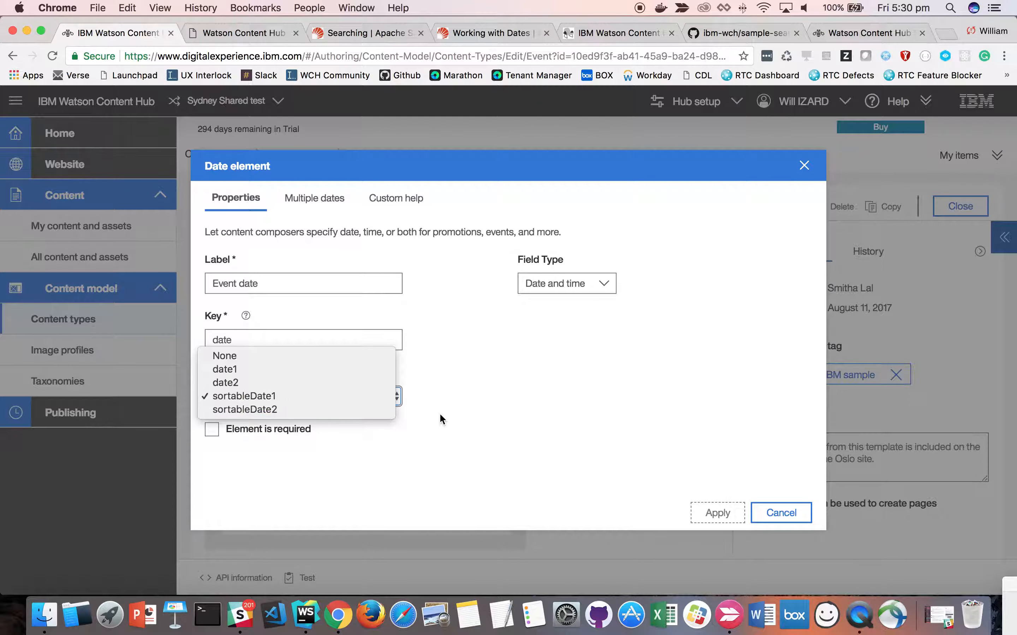
click(782, 515)
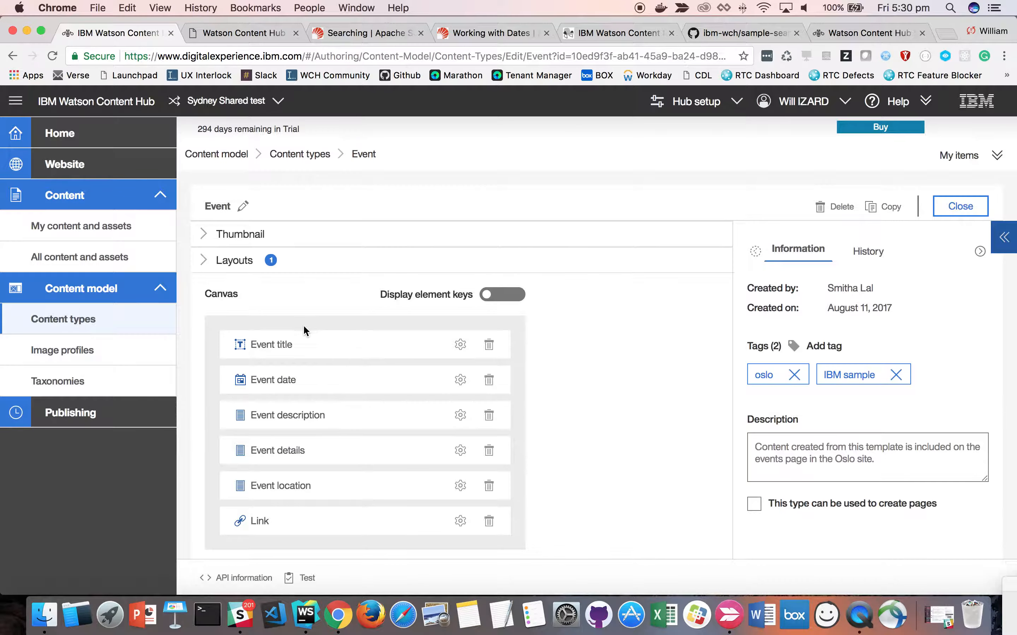
- Check the Event items among all content and assets, and run the sample's example query for future Events ordered by sortableDate1 ascending
click(109, 258)
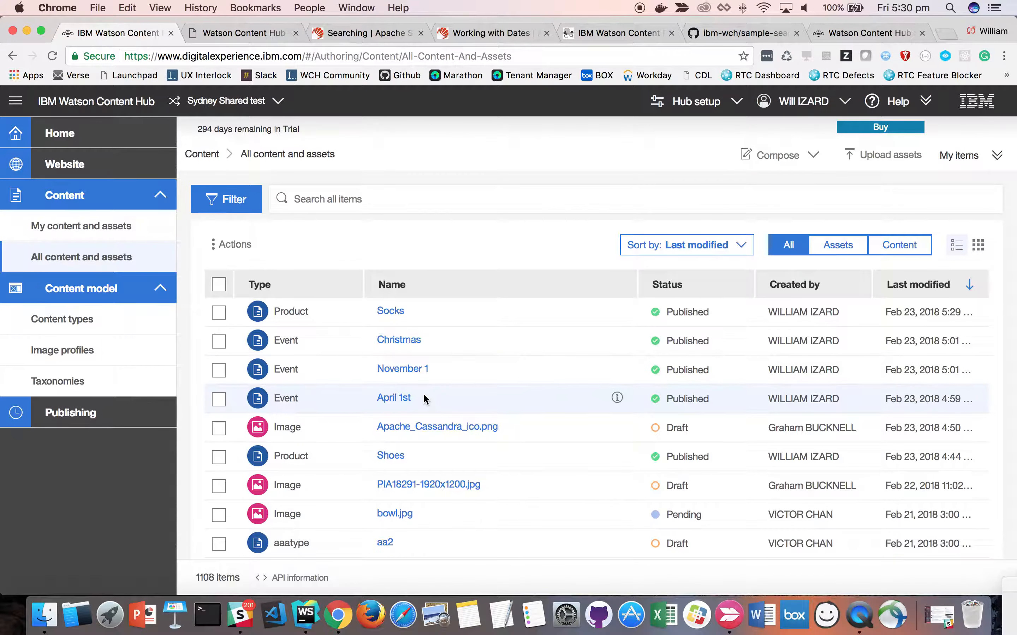
click(244, 33)
click(528, 239)
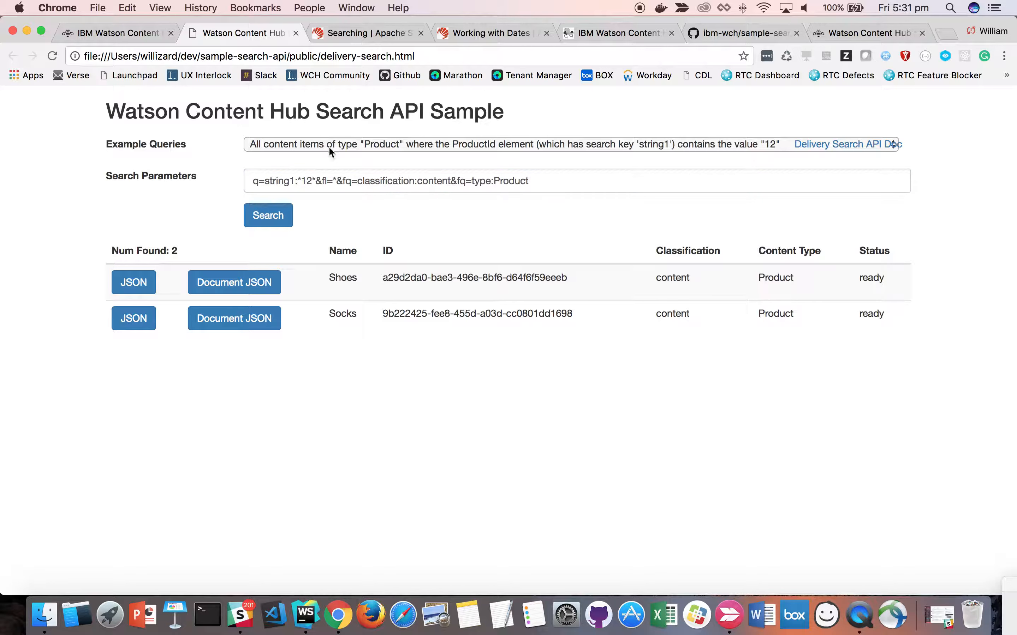
click(413, 145)
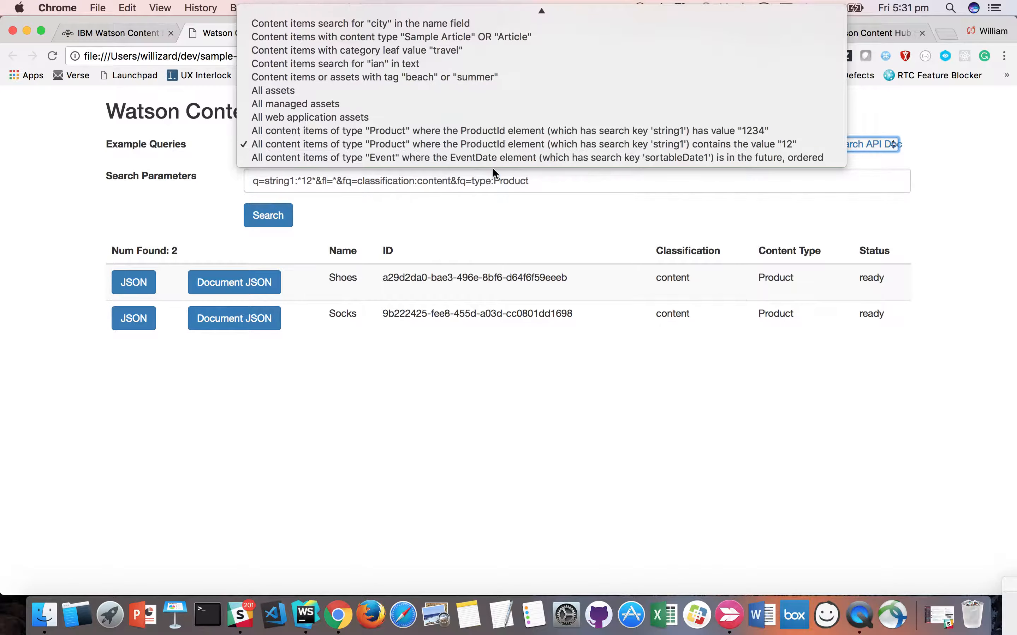
click(474, 158)
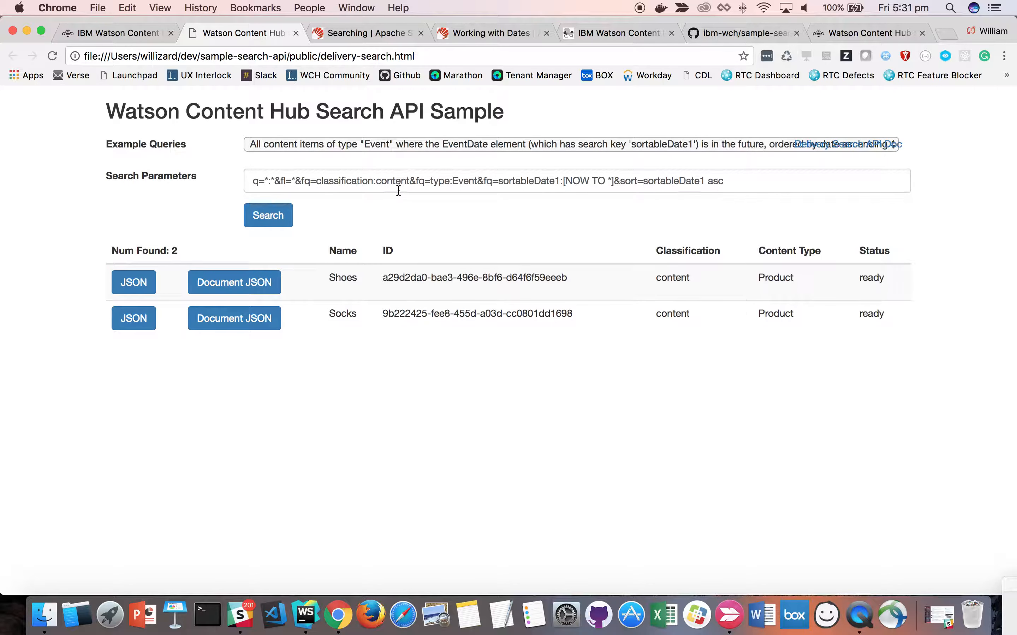
double_click(462, 181)
double_click(522, 181)
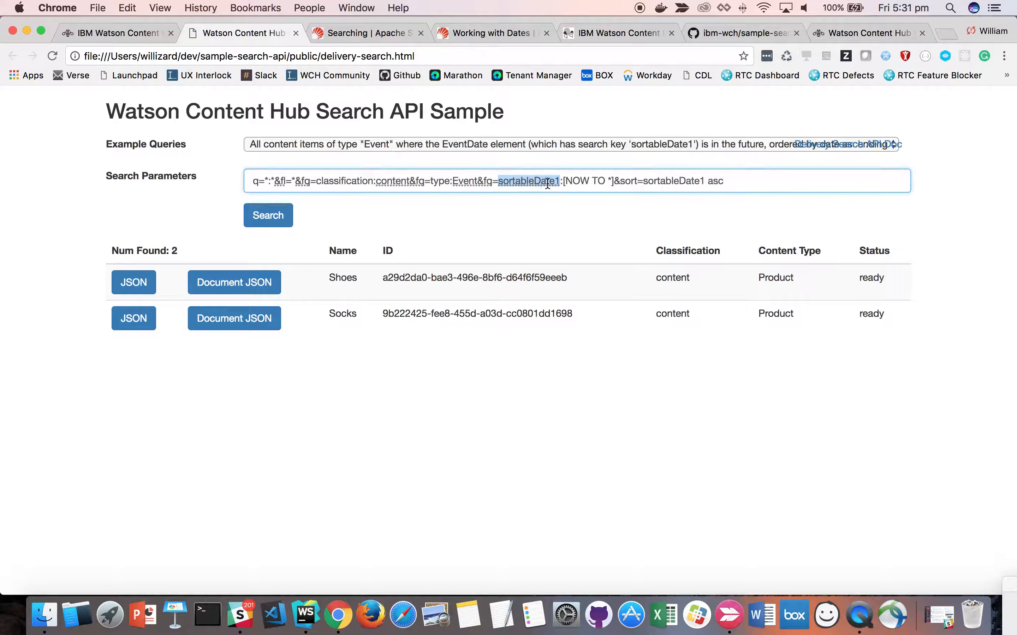
click(614, 182)
double_click(681, 182)
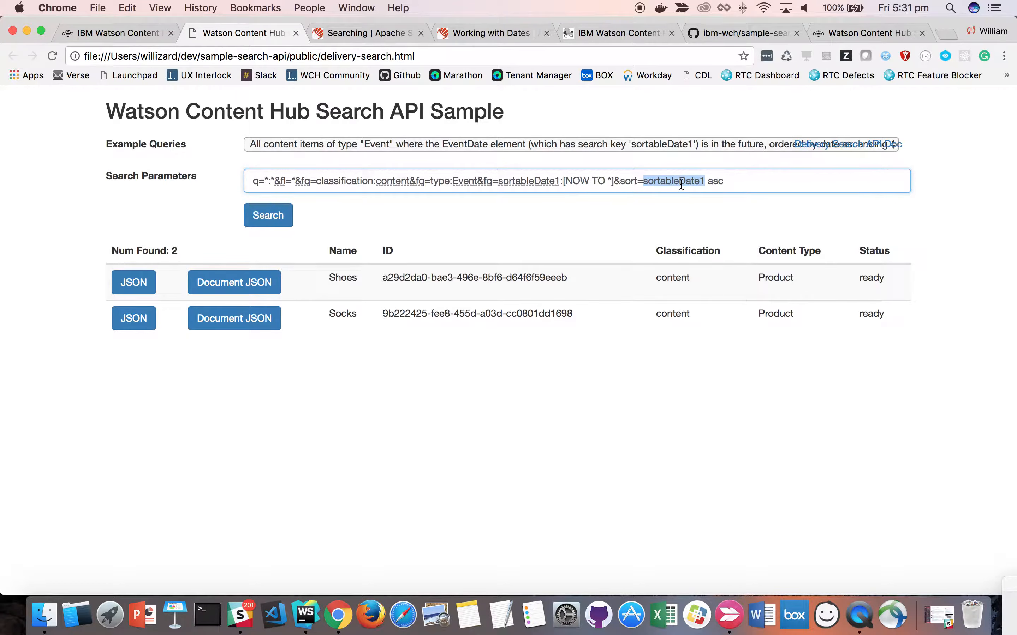
click(729, 183)
click(268, 215)
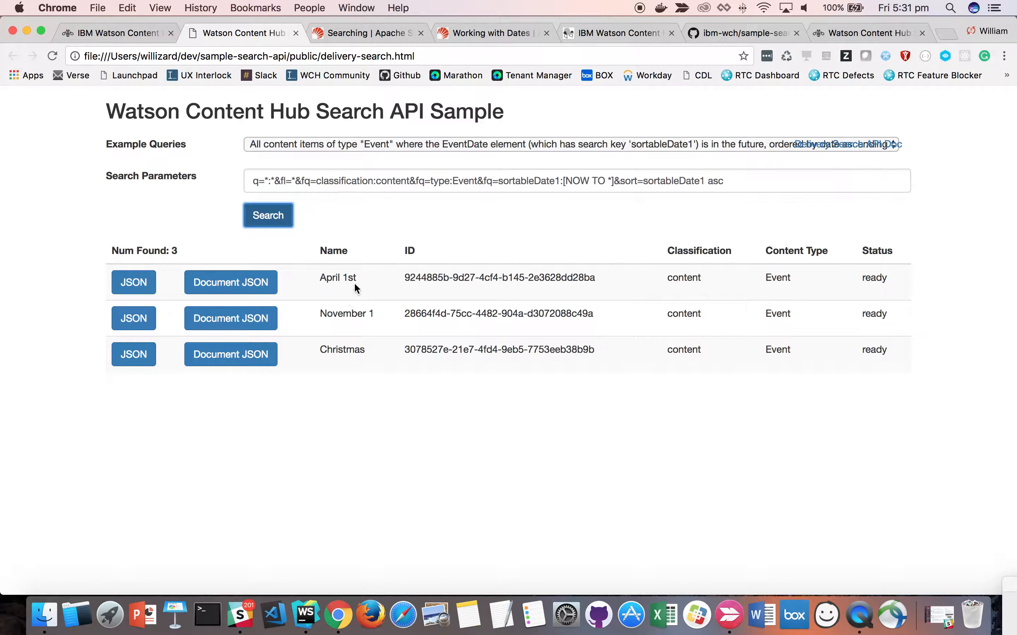
- Change the Event query's sort order to desc and rerun the search
double_click(717, 180)
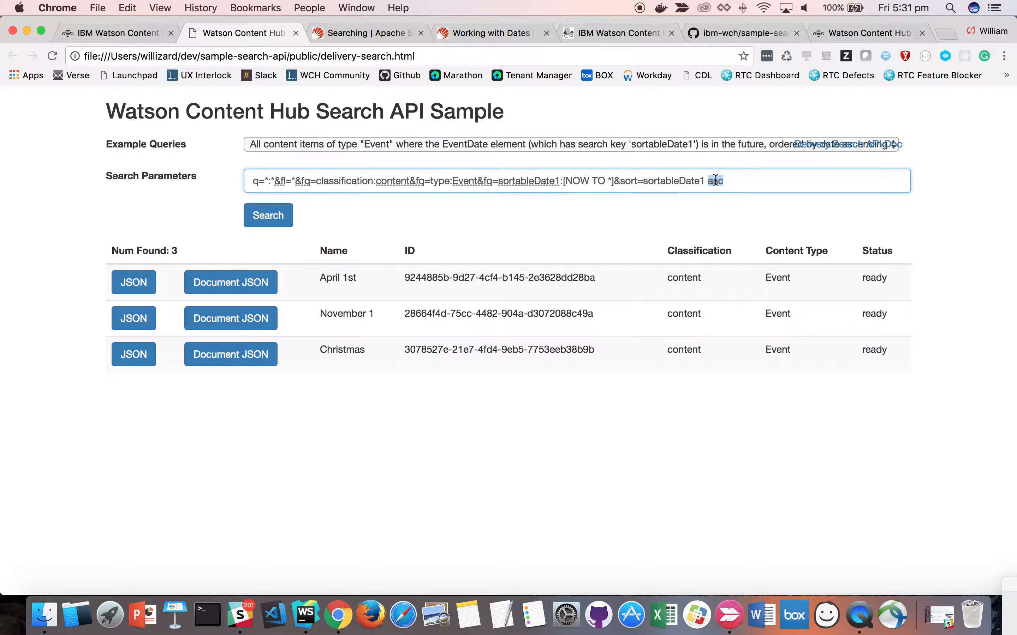
text(desc)
click(269, 216)
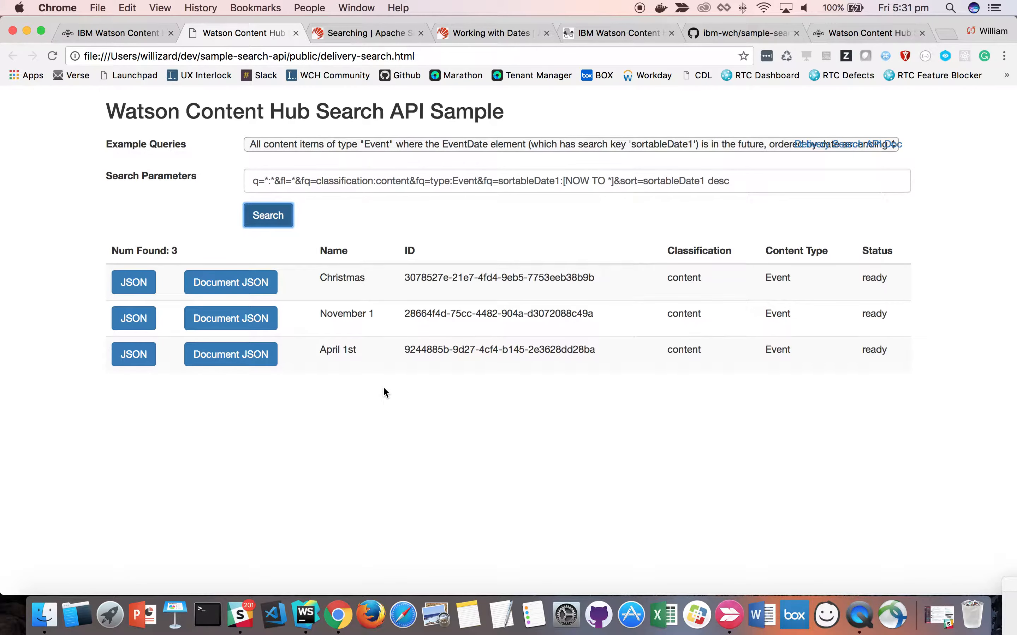
- Return to all content and assets in Watson Content Hub and start composing a new item of the Event type
click(95, 32)
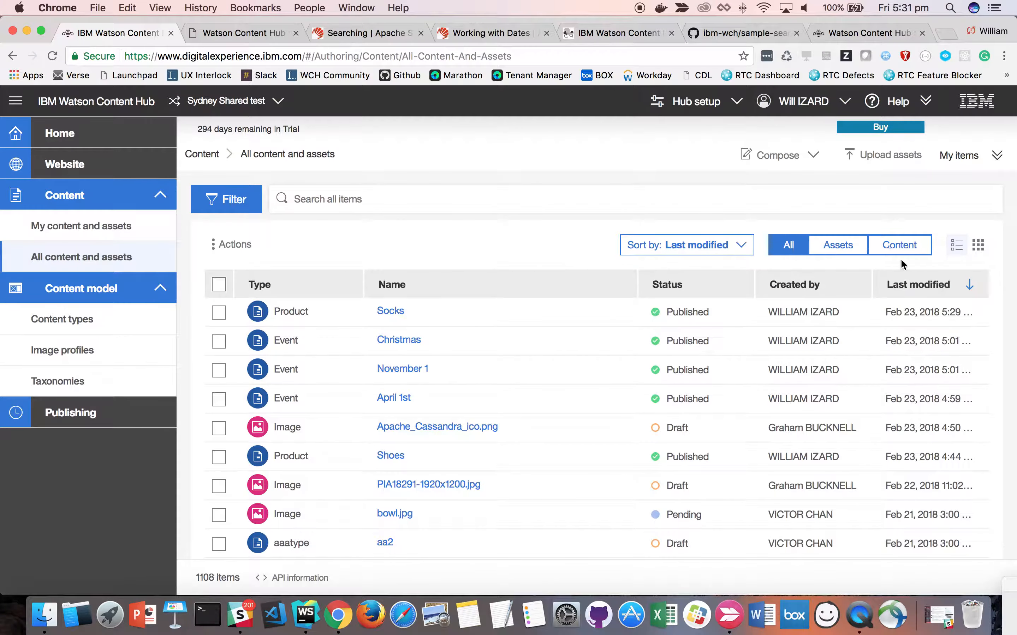
click(799, 163)
scroll(760, 275, down, 5)
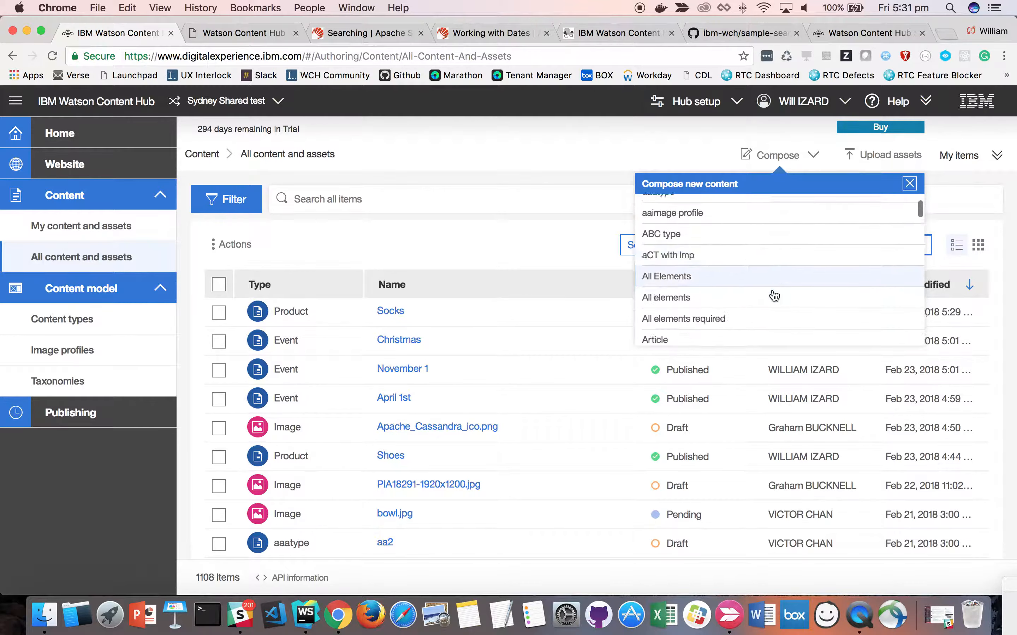
scroll(771, 293, down, 5)
scroll(710, 263, up, 2)
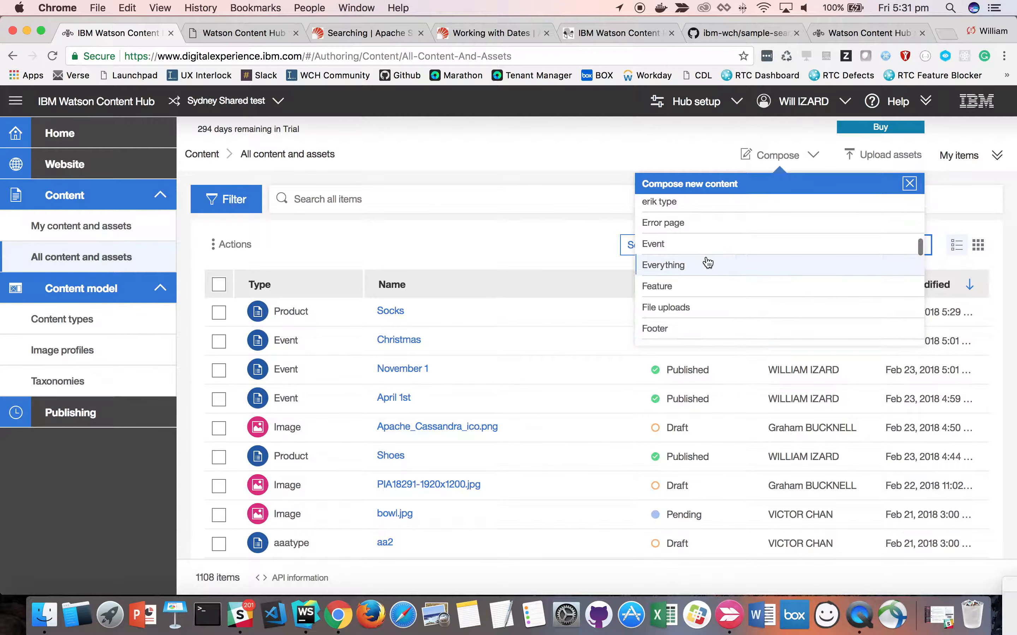
click(682, 246)
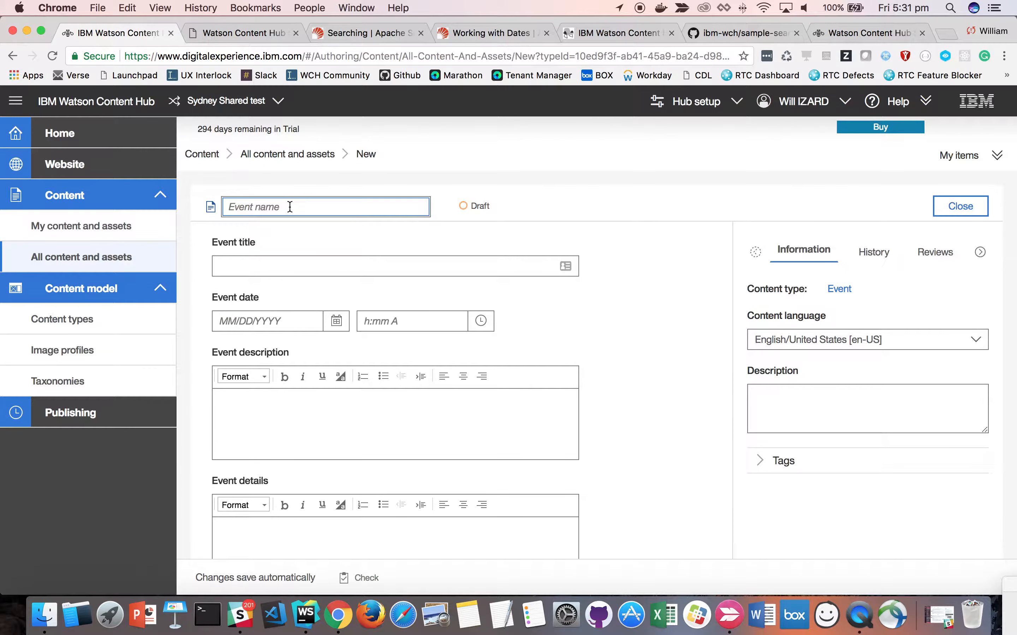
- Name the new event June 1 and set its event date to June 1, 2018
text(June 1)
click(347, 321)
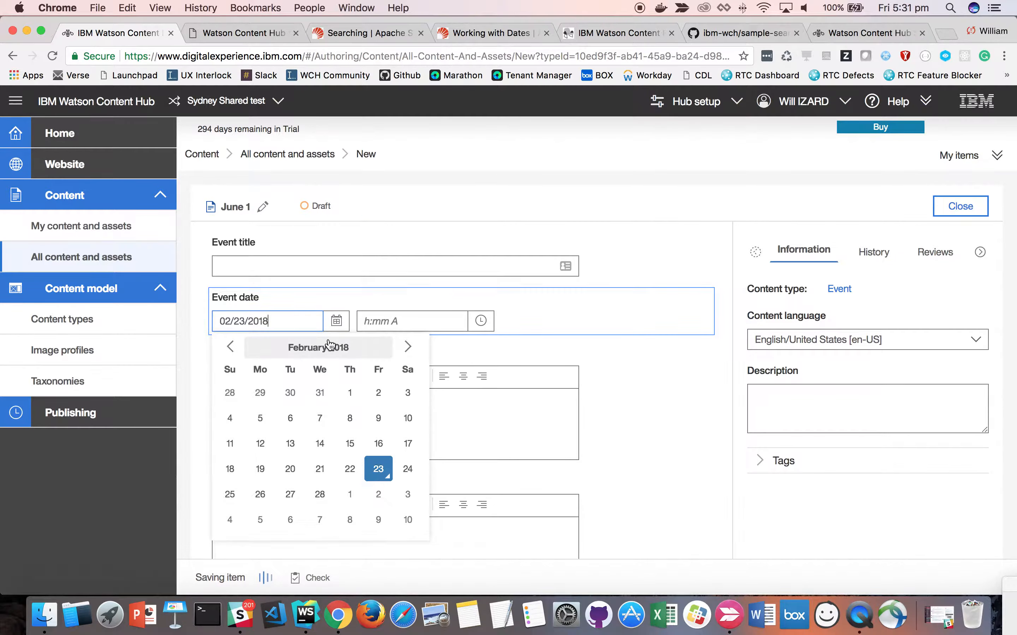
click(408, 347)
click(408, 347)
click(408, 347)
click(407, 347)
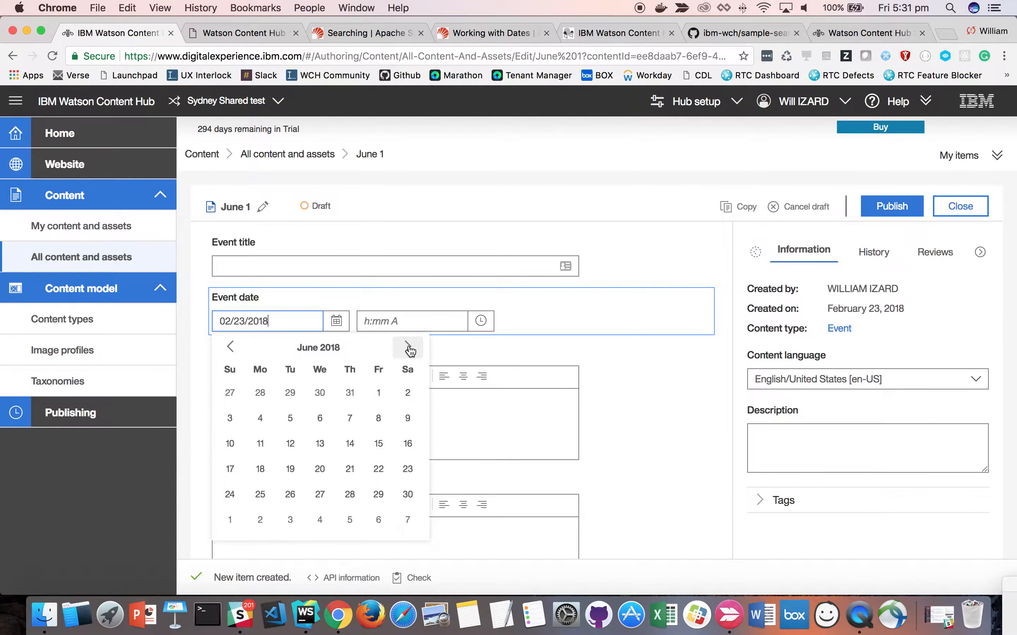
click(381, 395)
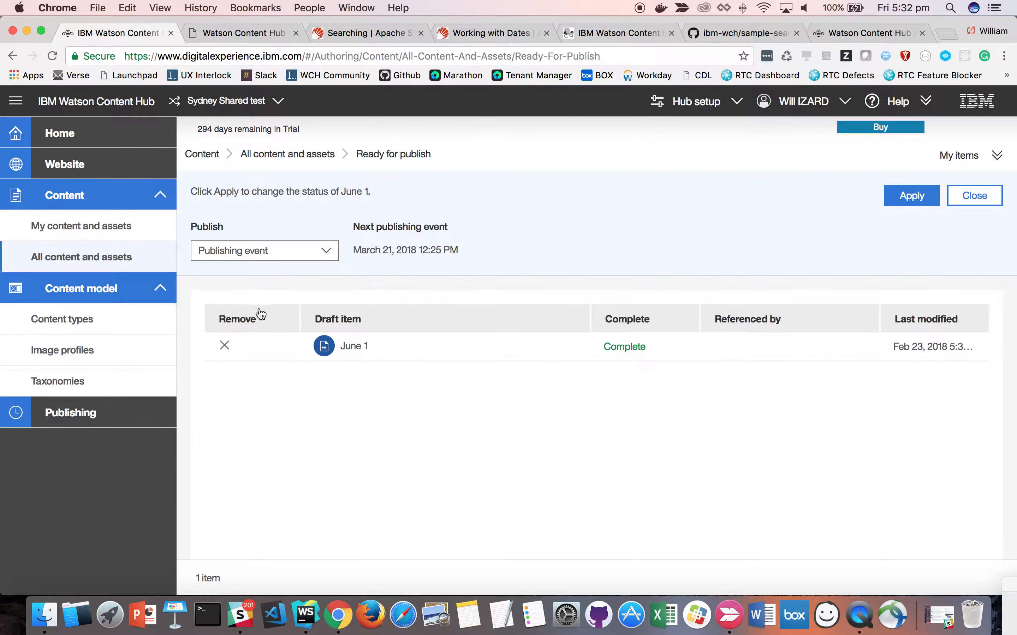
- Publish the June 1 event immediately
click(250, 254)
click(278, 294)
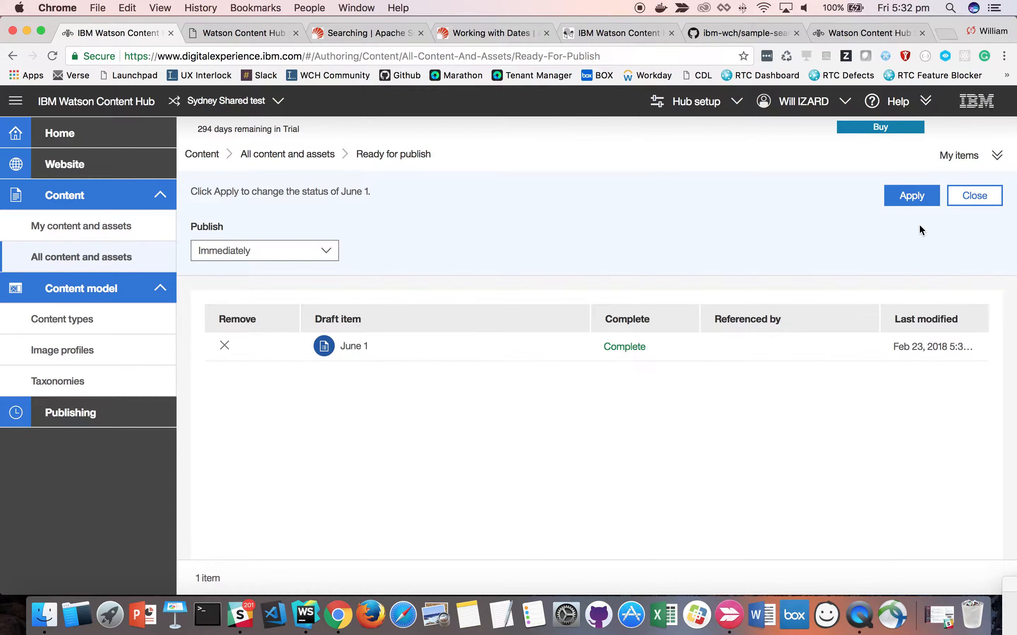
click(907, 198)
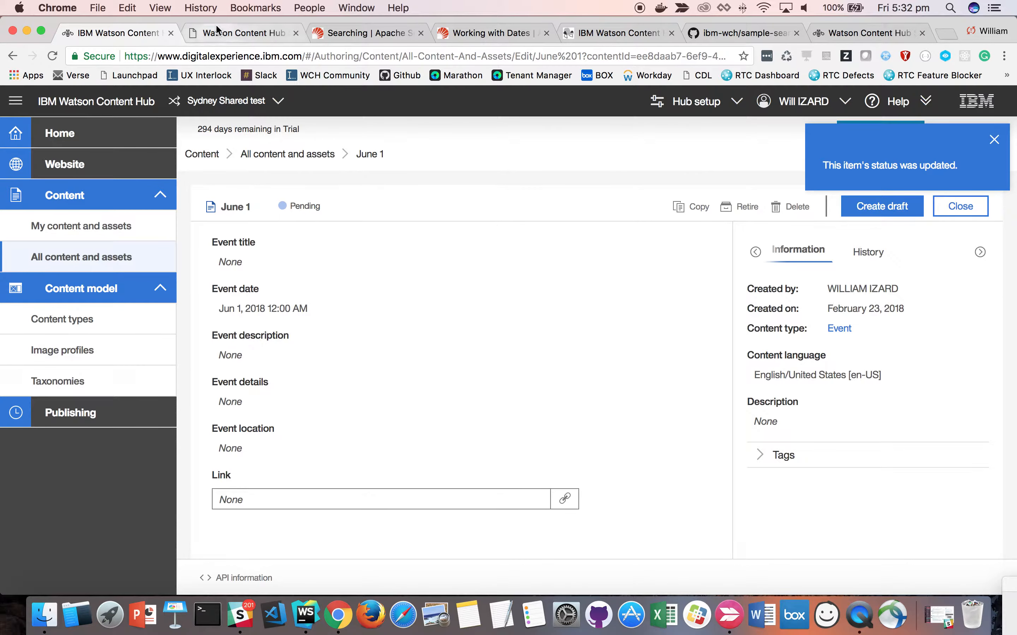
- Return to the search sample and rerun the descending query for future Event items
click(244, 33)
click(346, 218)
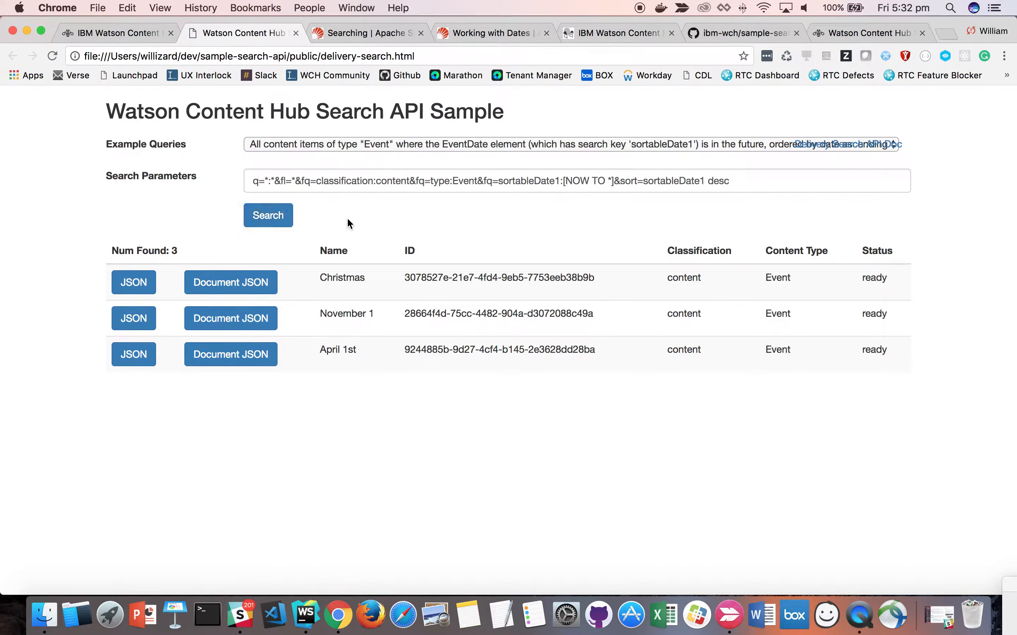
click(279, 217)
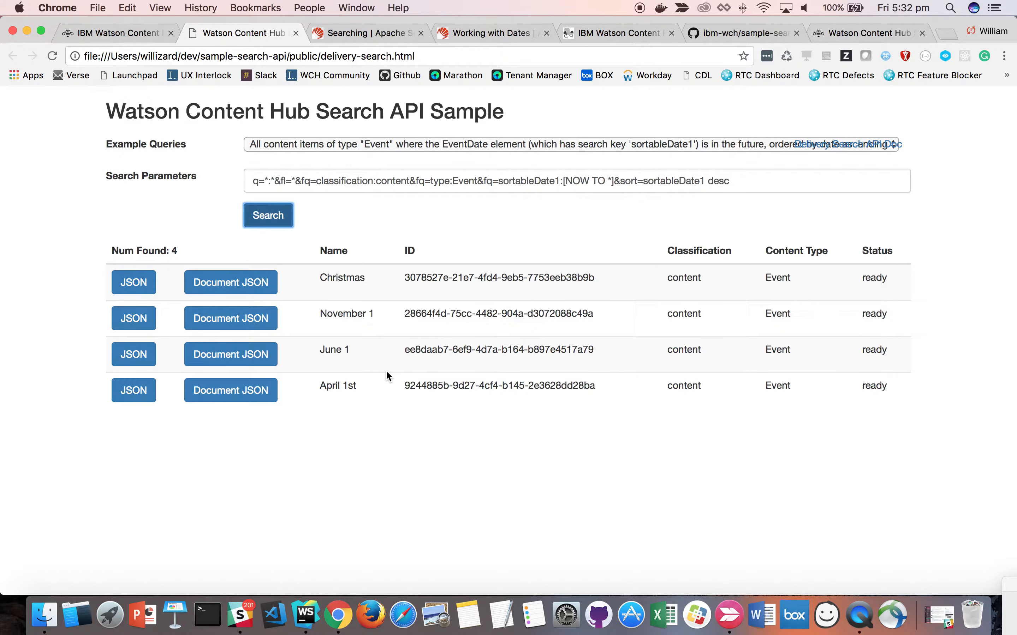
- Set the Event query's sort order back to asc, rerun the search and highlight the full search parameters
double_click(718, 181)
text(asc)
key(Return)
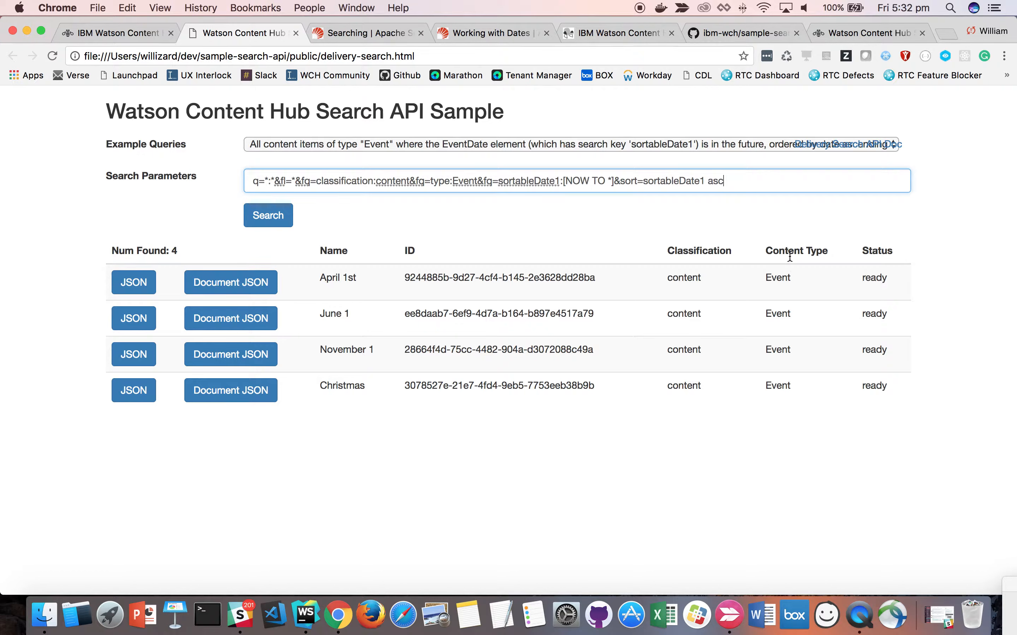
drag(747, 179, 235, 163)
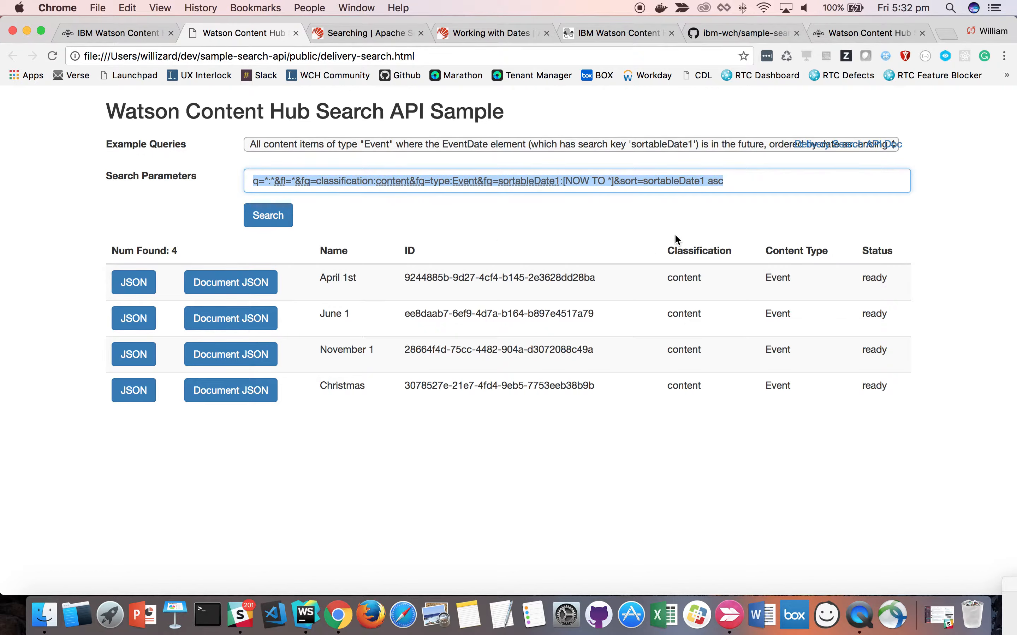